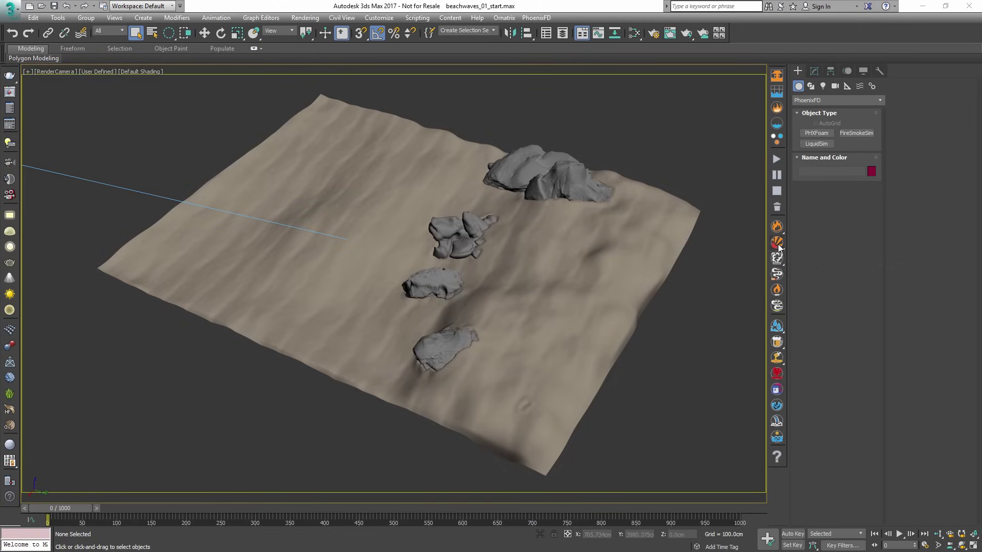
# Place a liquid simulator over the beach and size its grid to 3800×4800×700 cm.
pyautogui.click(776, 93)
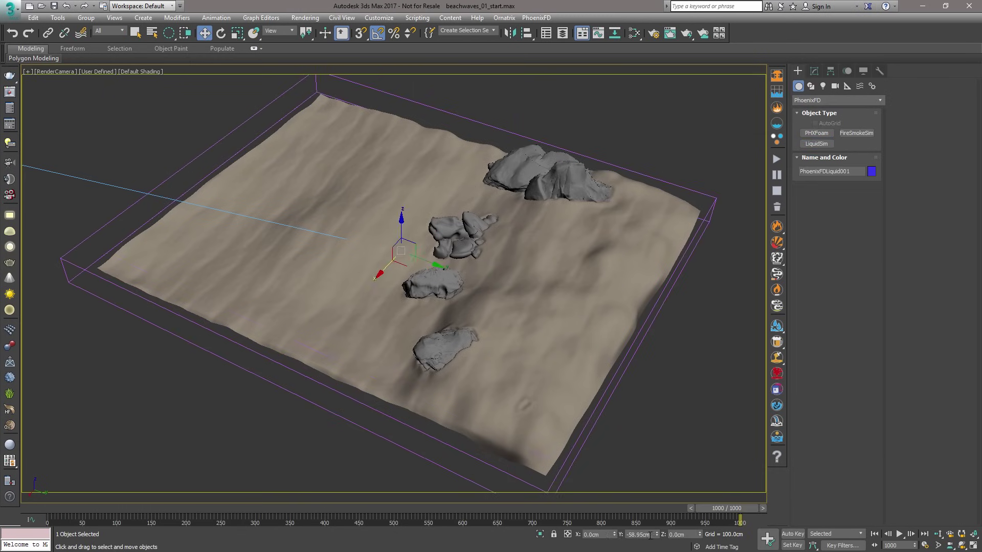
pyautogui.click(814, 70)
pyautogui.click(807, 228)
pyautogui.doubleClick(859, 253)
pyautogui.write('3800')
pyautogui.press('Tab')
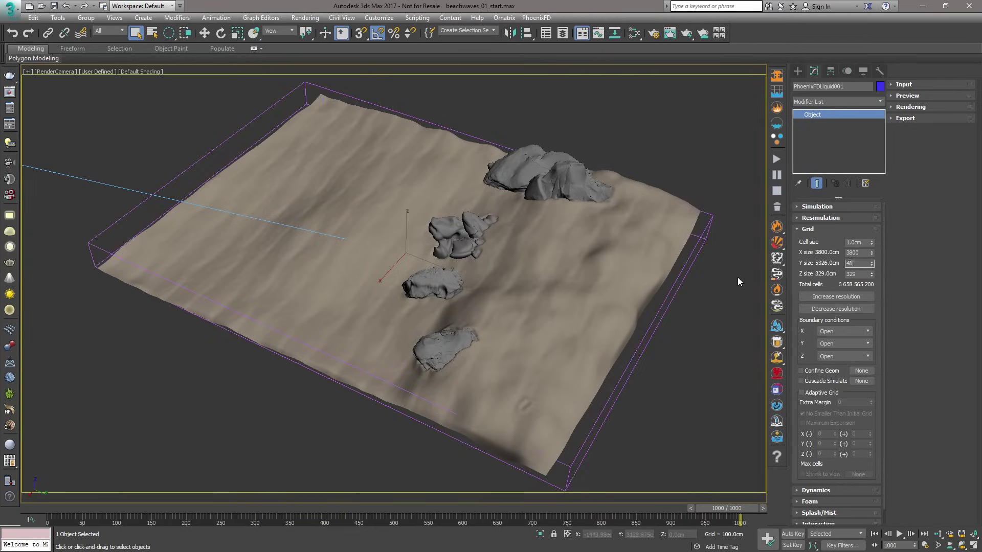
pyautogui.write('4800')
pyautogui.press('Tab')
pyautogui.write('700')
pyautogui.press('Return')
# Set the simulator's cell size to 25 cm.
pyautogui.doubleClick(867, 244)
pyautogui.write('25')
pyautogui.press('Return')
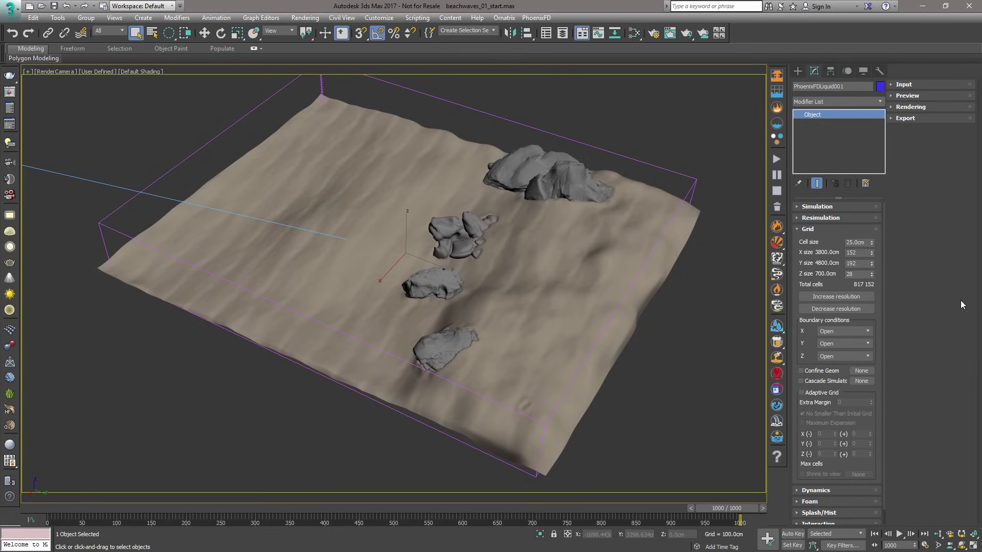
# Turn on Initial fill up in the Dynamics settings with a value of 35.
pyautogui.click(797, 228)
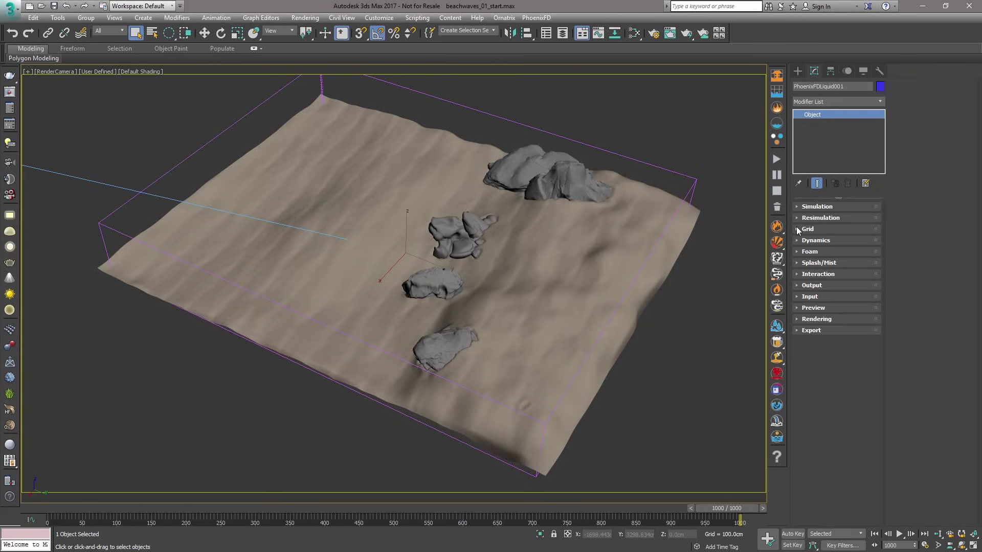
pyautogui.click(797, 240)
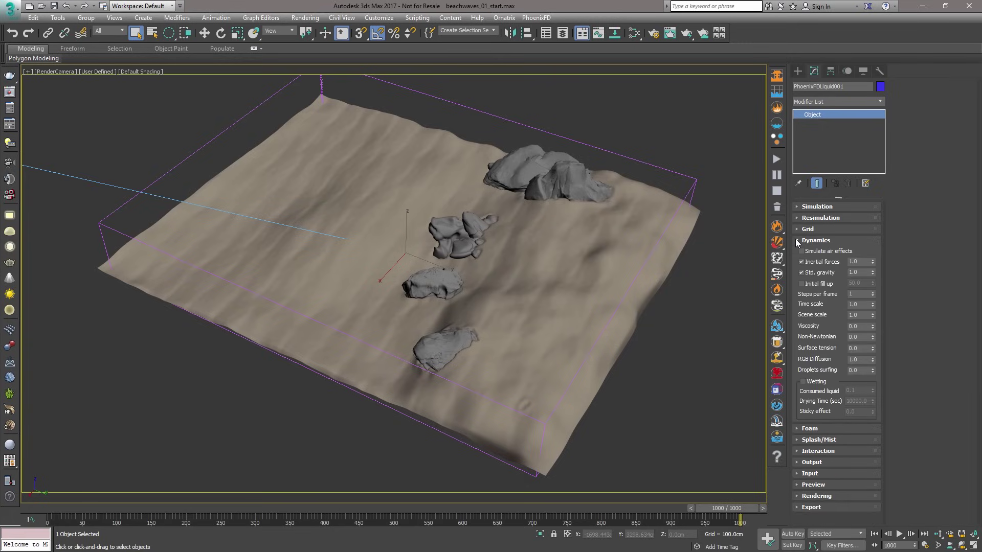
pyautogui.click(801, 284)
pyautogui.click(853, 284)
pyautogui.write('35')
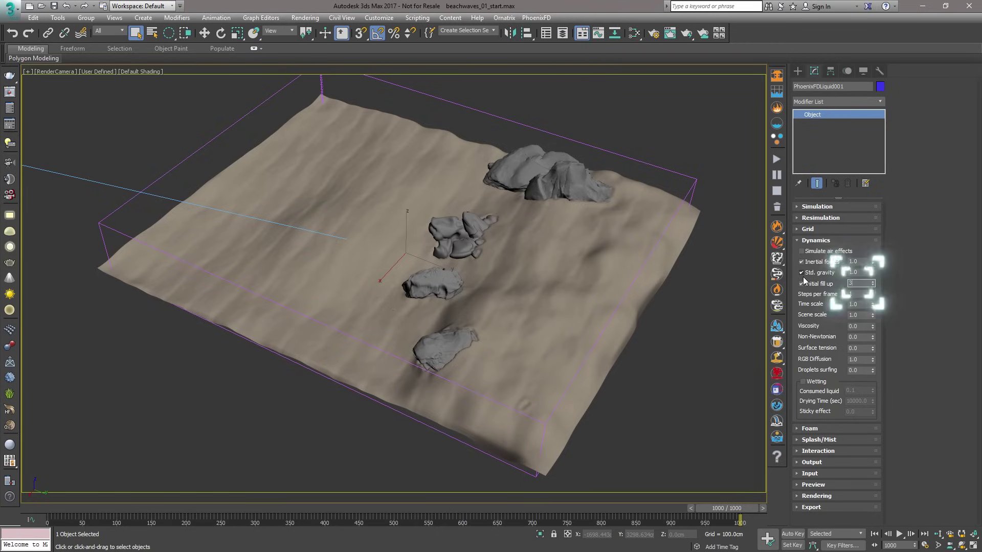
pyautogui.press('Return')
pyautogui.hotkey('shift', 'Tab')
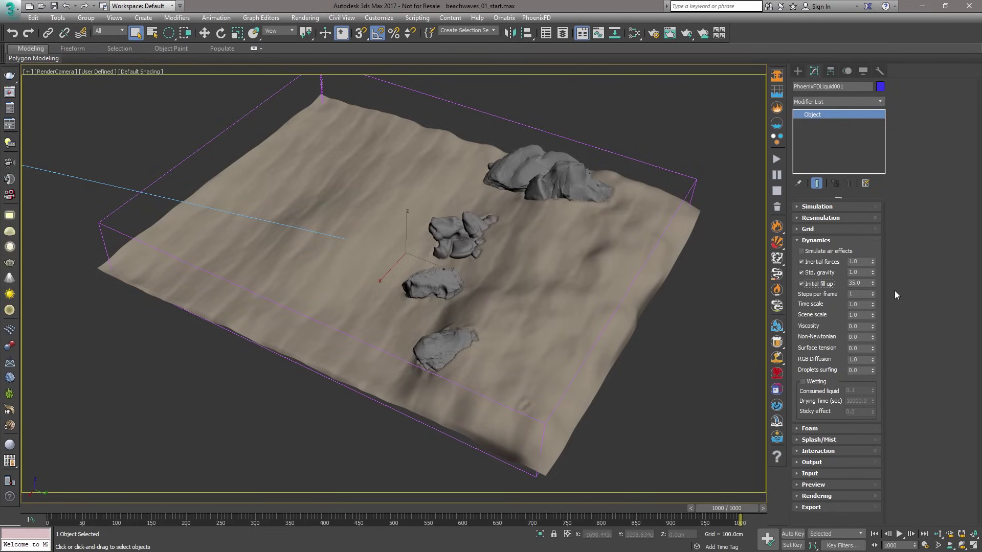
# Start the liquid simulation and drag a PhoenixFD WaveForce helper out to the right of the sand.
pyautogui.click(776, 159)
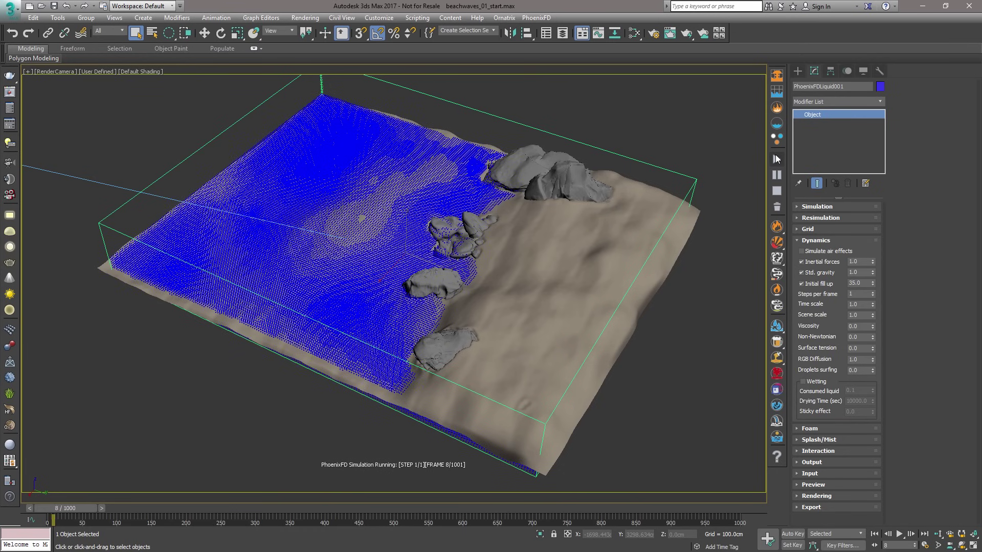
pyautogui.click(797, 240)
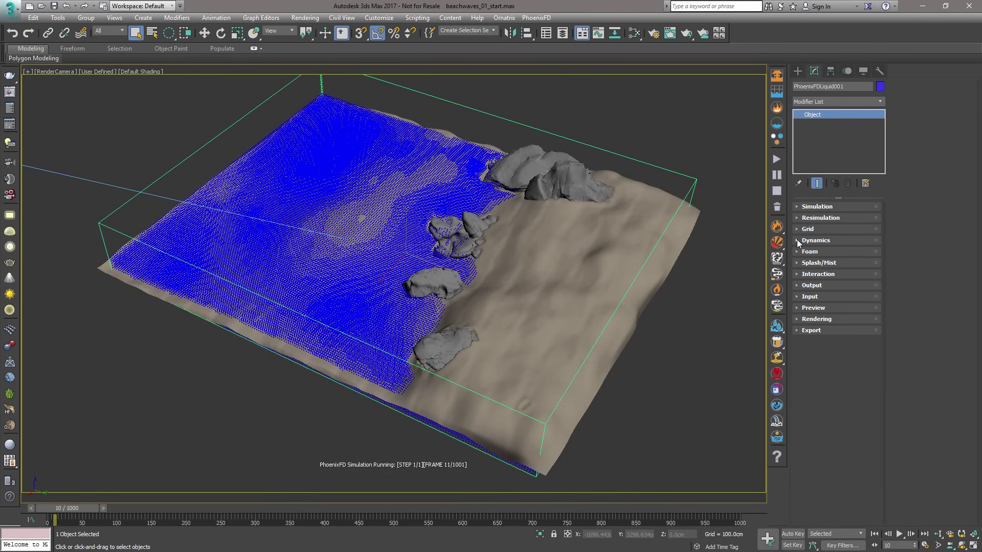
pyautogui.click(796, 73)
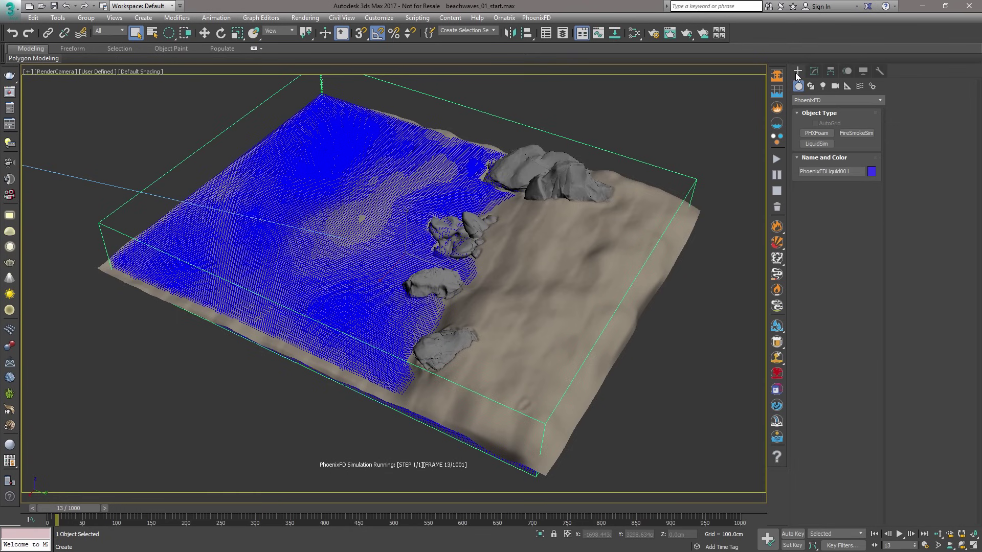
pyautogui.click(847, 87)
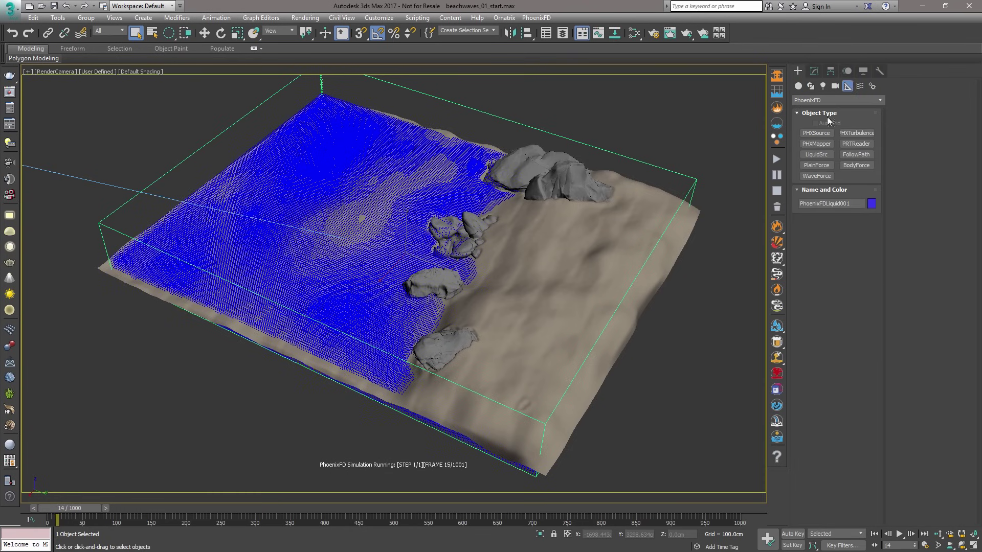
pyautogui.click(816, 176)
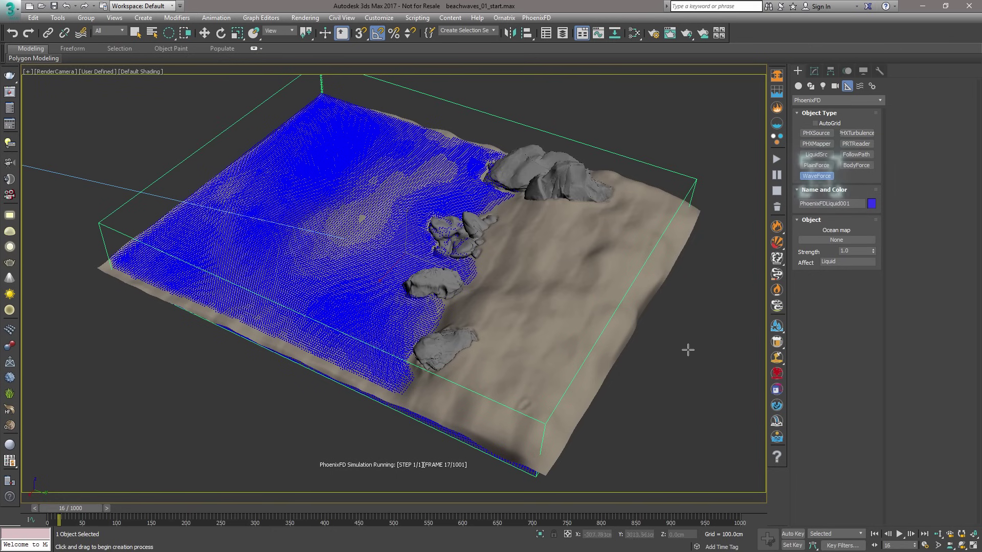
pyautogui.moveTo(674, 403); pyautogui.dragTo(730, 439)
pyautogui.rightClick(746, 378)
pyautogui.click(814, 70)
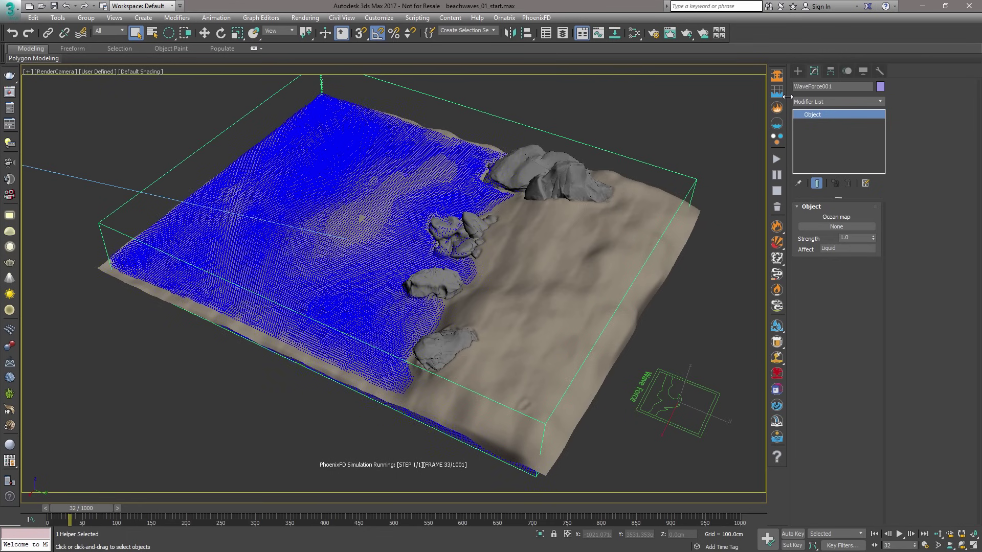
# Add a PhoenixFDOceanTex map node in the Slate Material Editor.
pyautogui.click(634, 34)
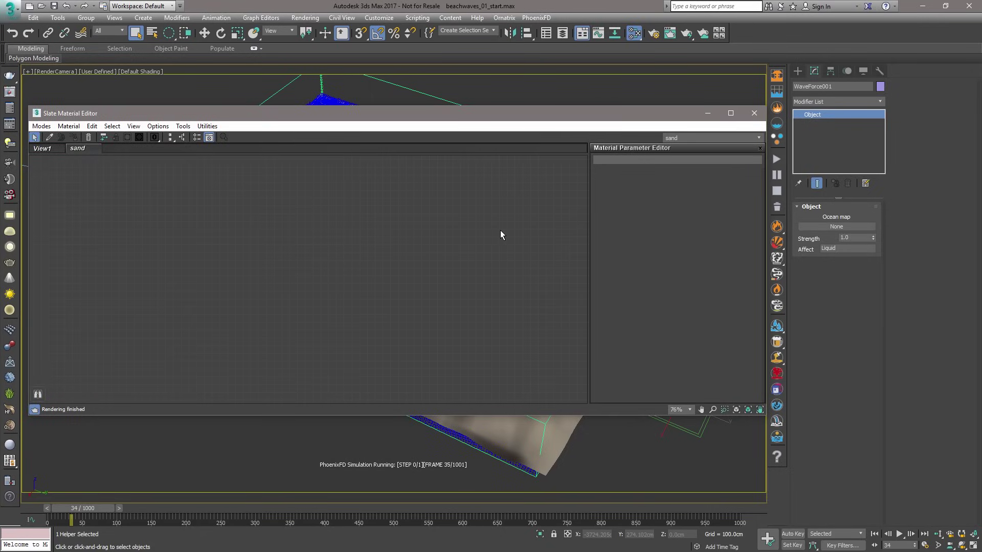
pyautogui.rightClick(490, 247)
pyautogui.moveTo(532, 266)
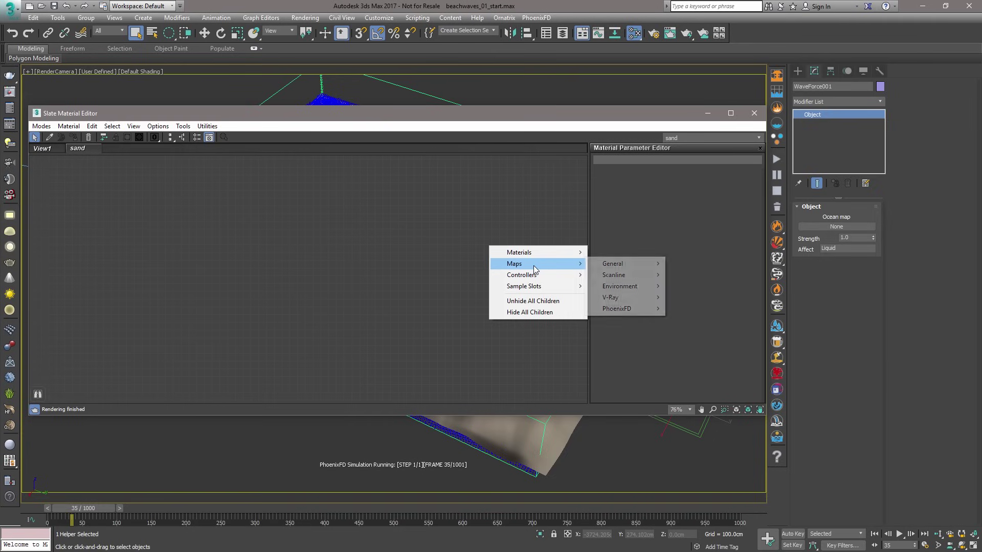
pyautogui.moveTo(641, 311)
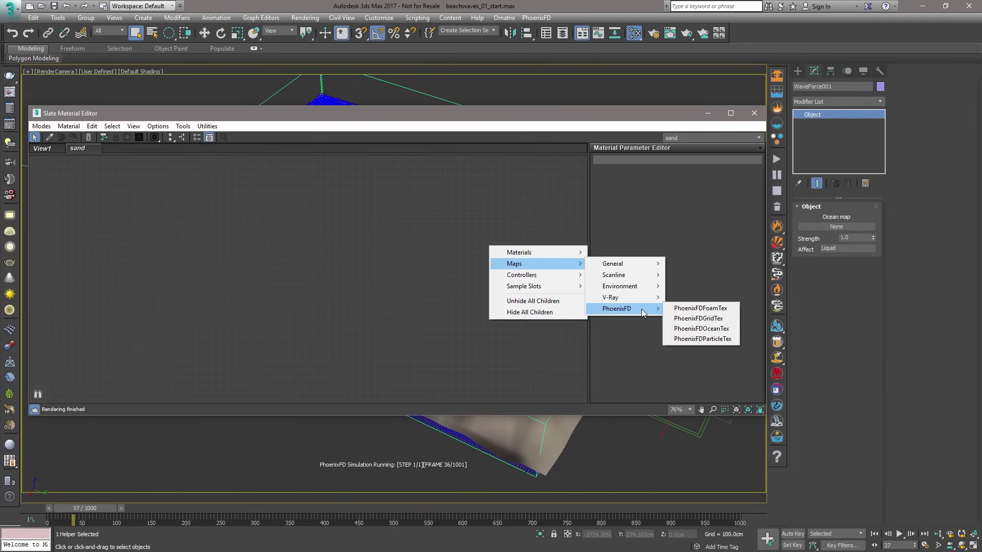
pyautogui.click(713, 328)
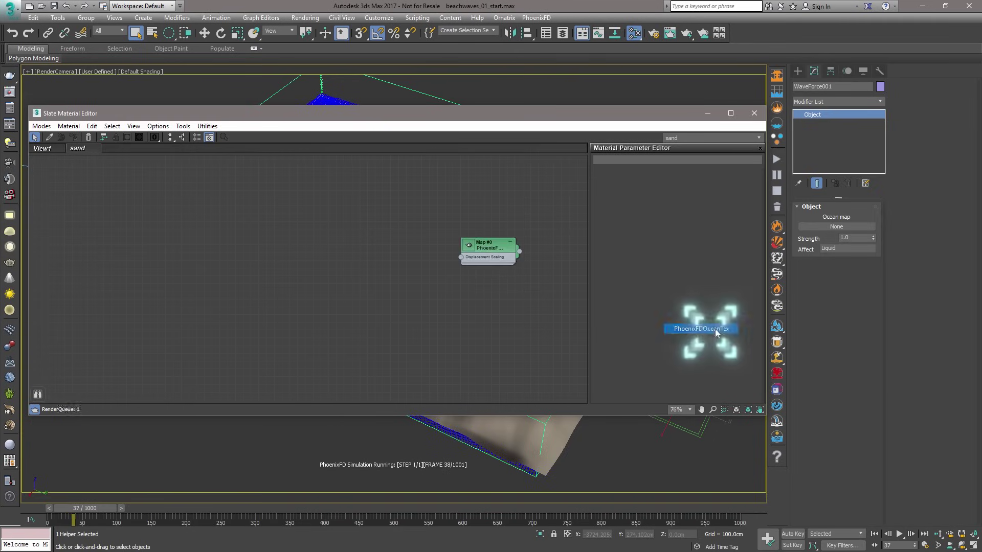
pyautogui.click(467, 246)
pyautogui.scroll(5, 509, 279)
pyautogui.doubleClick(469, 190)
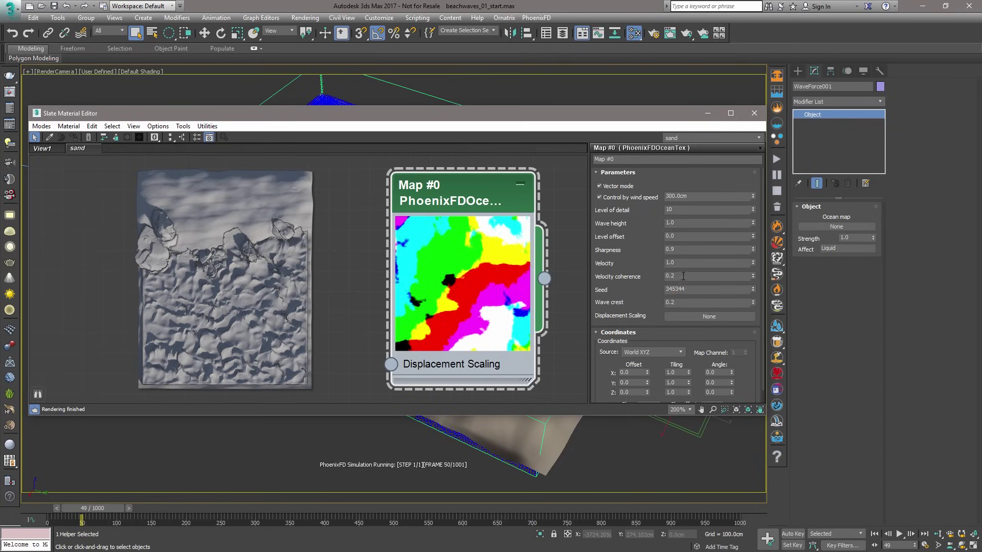
# Set the ocean texture's velocity coherence and wave crest to 1.0 and Z angle to 90°.
pyautogui.moveTo(683, 276); pyautogui.dragTo(652, 276)
pyautogui.write('1')
pyautogui.press('Return')
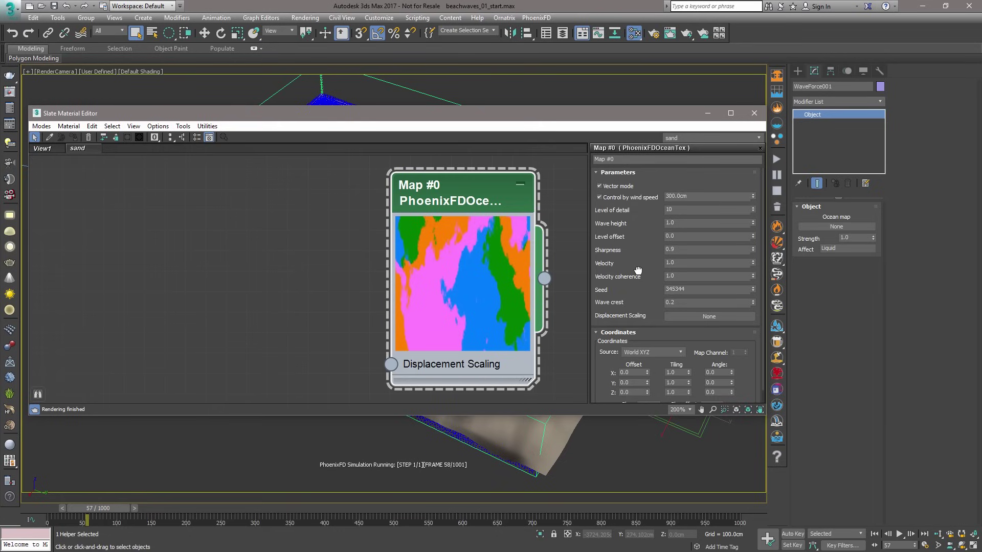
pyautogui.doubleClick(680, 302)
pyautogui.write('1.0')
pyautogui.press('Return')
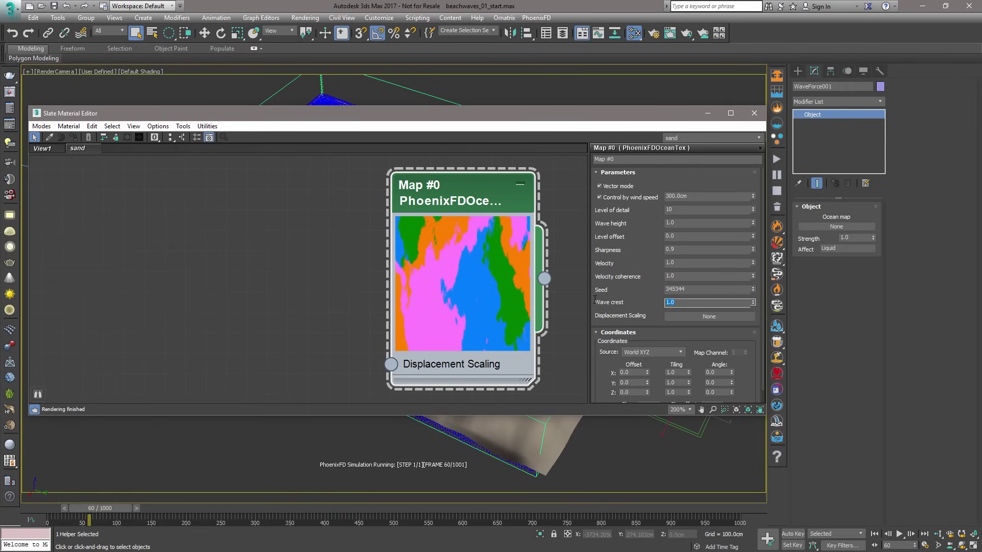
pyautogui.click(751, 369)
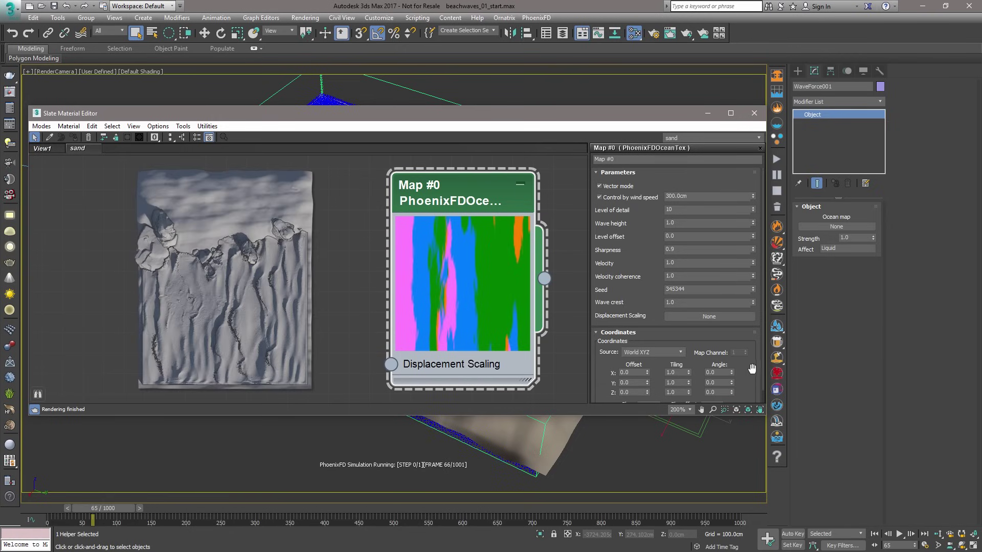
pyautogui.click(715, 392)
pyautogui.write('90')
pyautogui.press('Return')
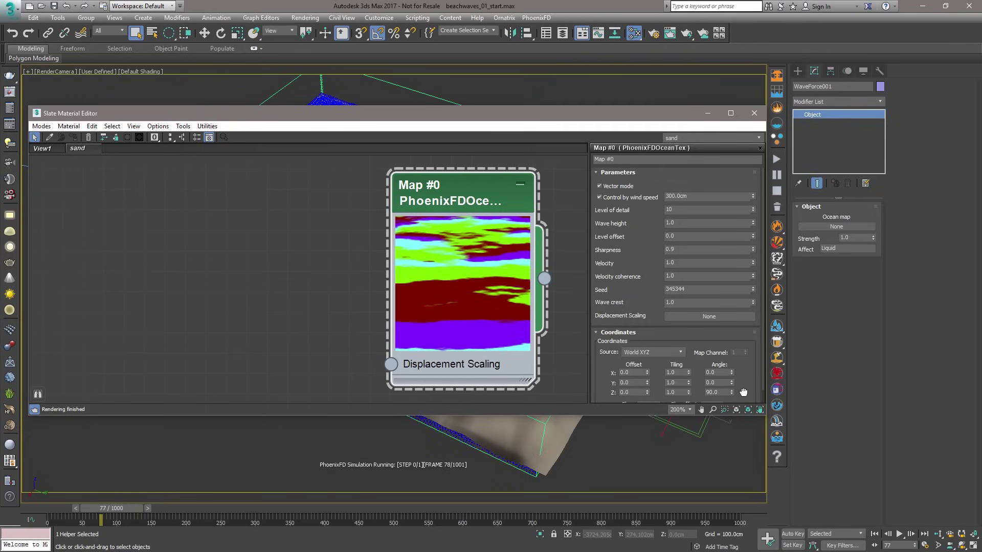
# Set wind speed to 600 cm and wire the texture into the WaveForce Ocean map.
pyautogui.click(694, 196)
pyautogui.write('600')
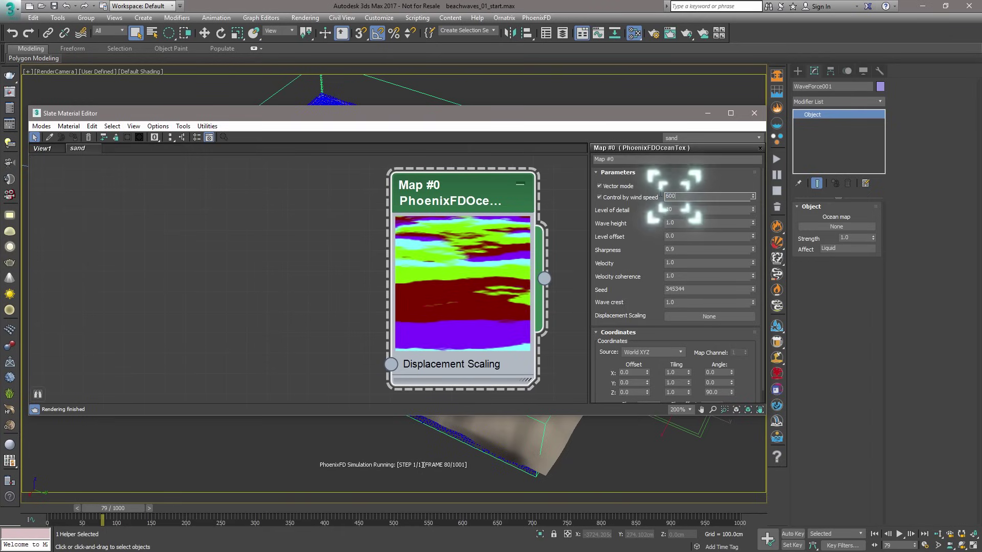
pyautogui.press('Return')
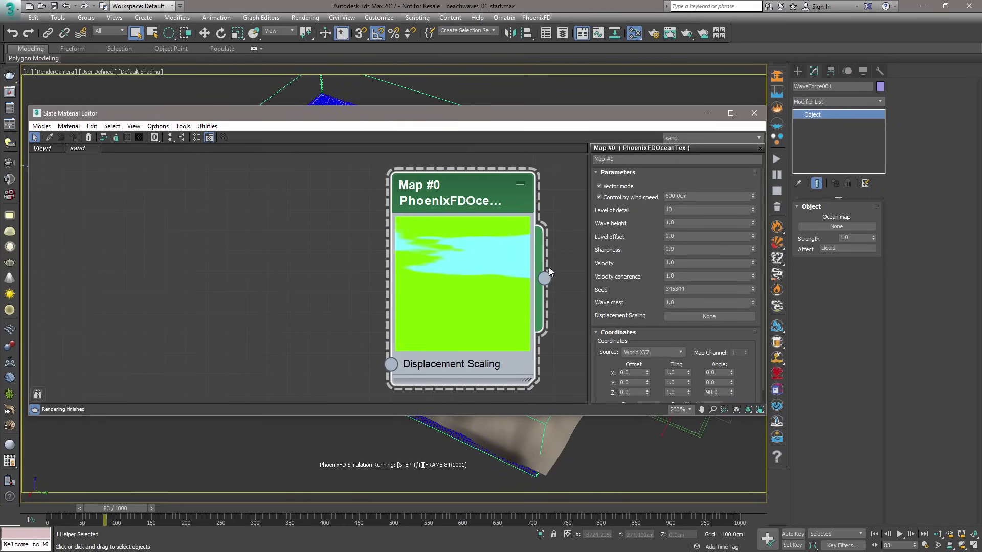
pyautogui.moveTo(544, 278); pyautogui.dragTo(836, 227)
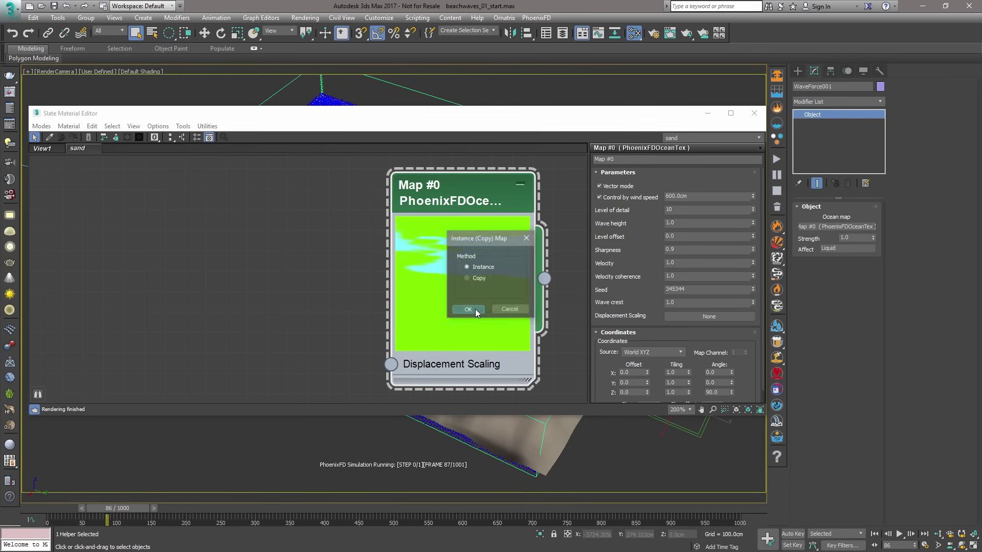
# Link the ocean map as an instance, close the Slate editor, and set WaveForce Strength to 5.0.
pyautogui.click(468, 309)
pyautogui.click(754, 113)
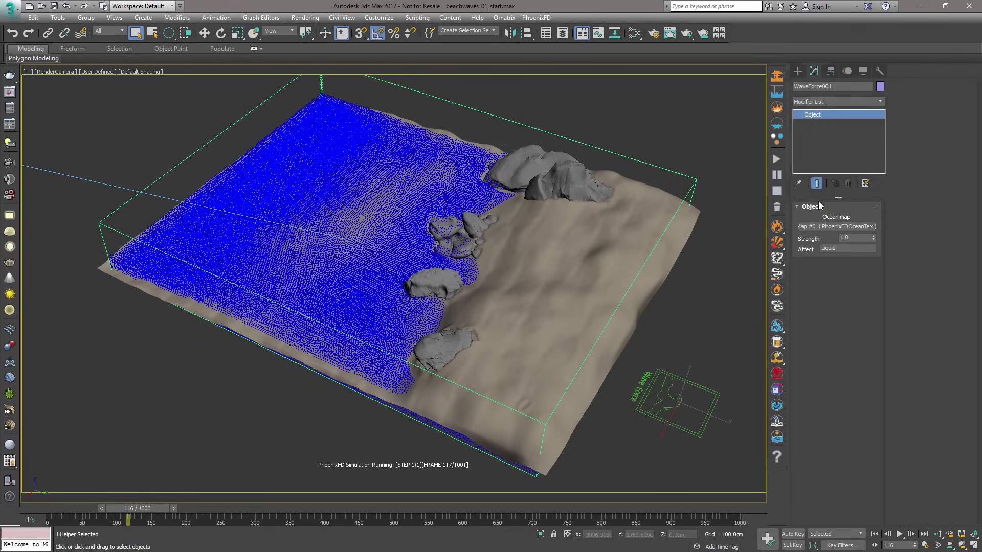
pyautogui.doubleClick(852, 237)
pyautogui.write('5')
pyautogui.press('Return')
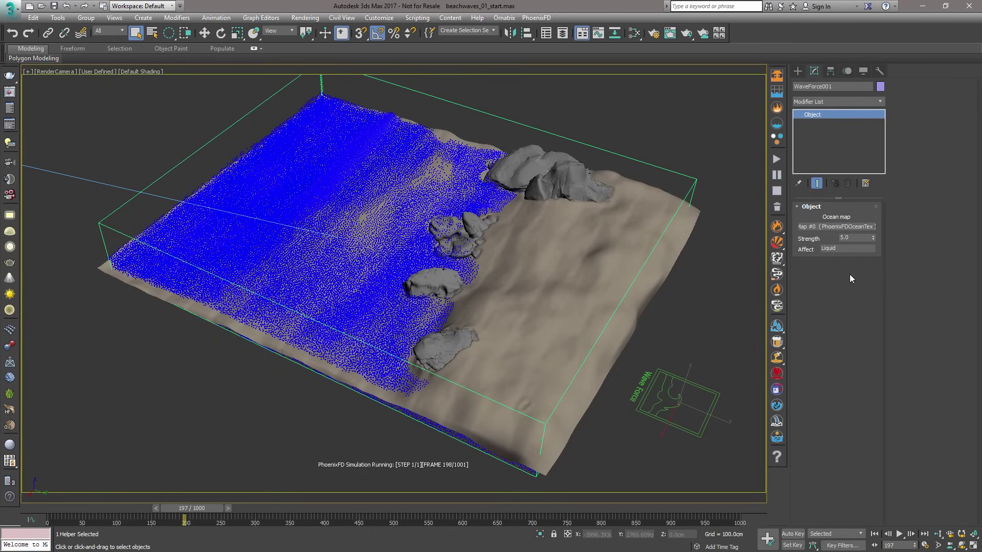
pyautogui.click(687, 177)
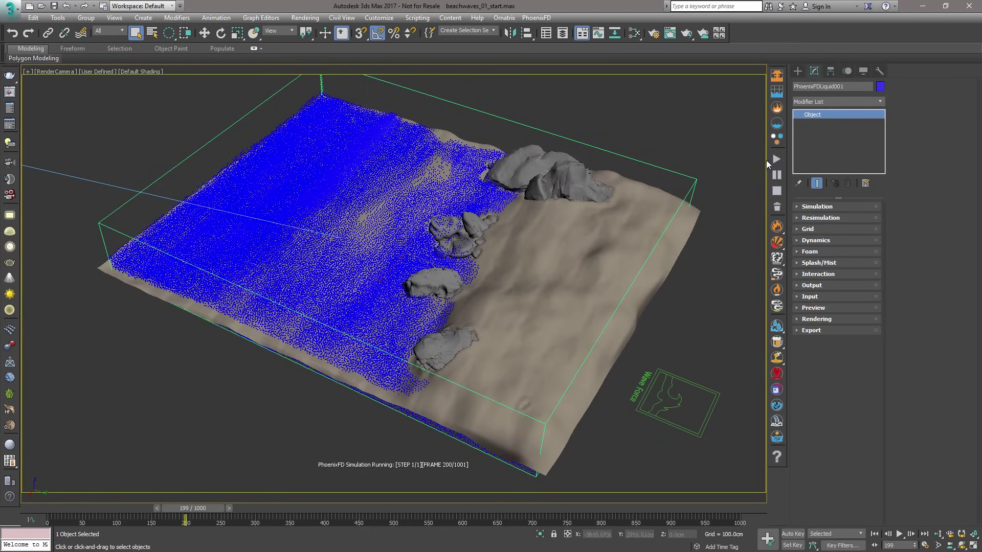
# Enable Splash/Mist with a new PHXFoam shader and set By Free Fly birth to 0.1.
pyautogui.click(801, 264)
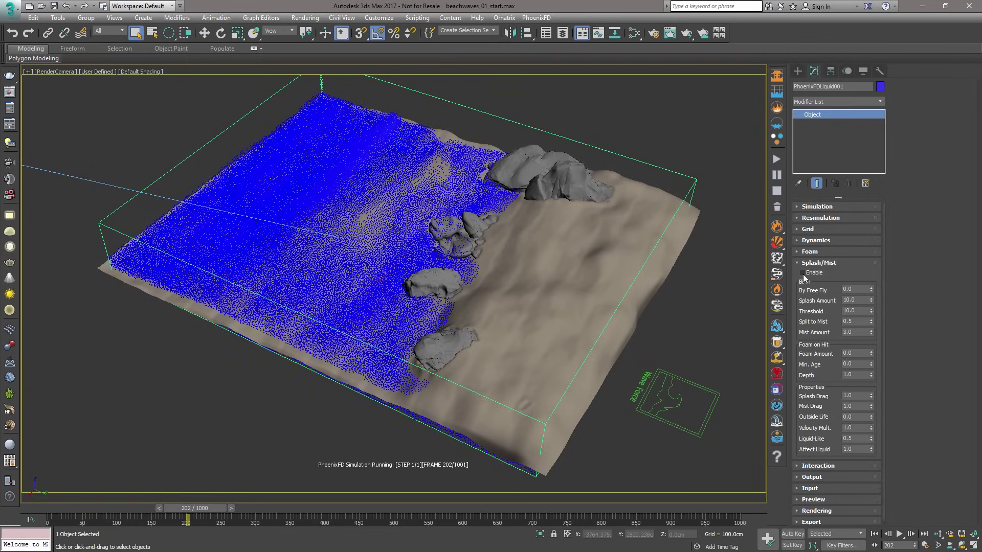
pyautogui.click(810, 274)
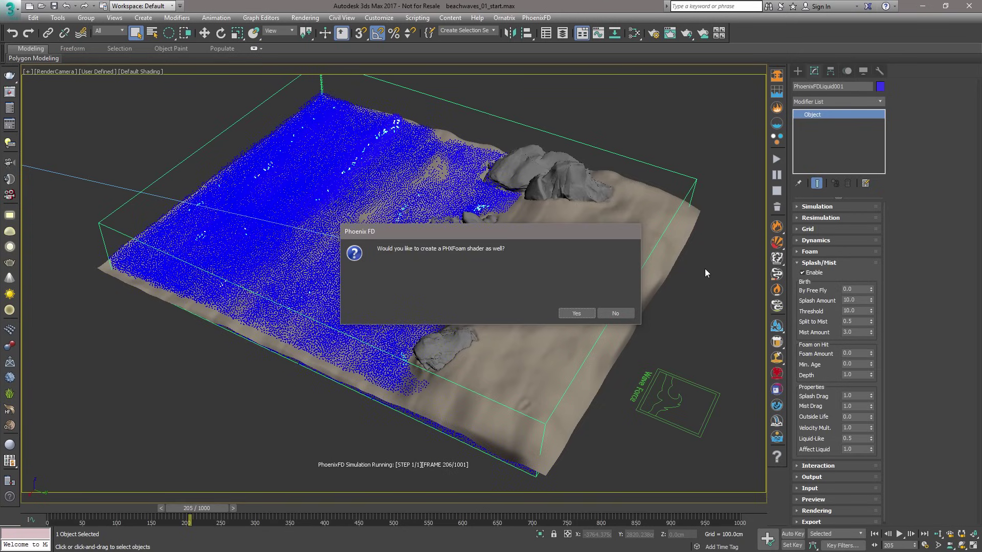
pyautogui.click(576, 314)
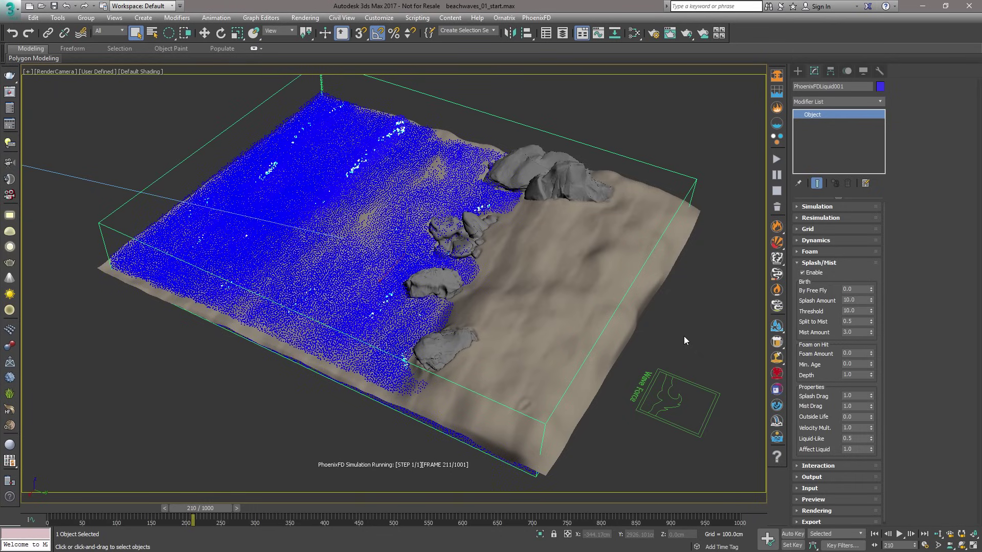
pyautogui.doubleClick(858, 289)
pyautogui.write('.1')
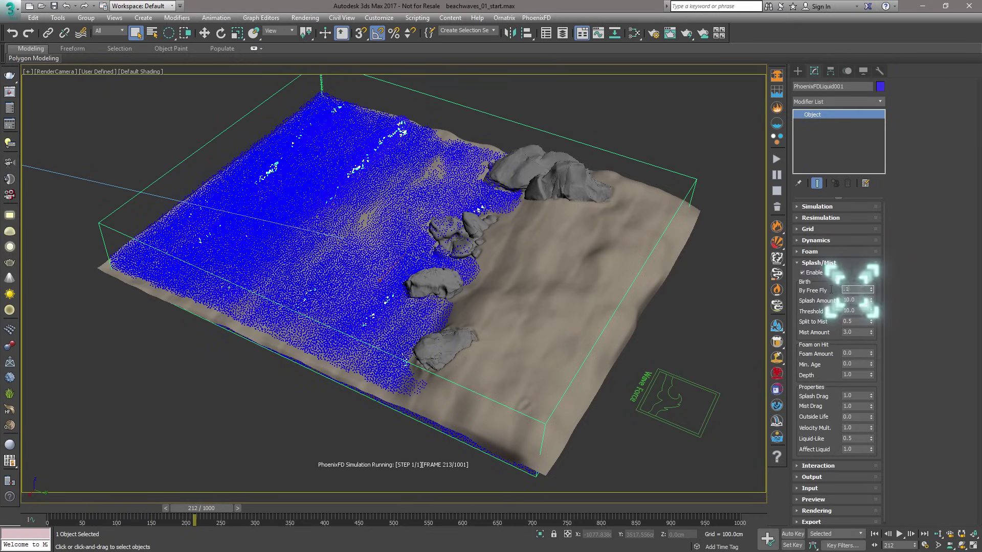
pyautogui.press('Return')
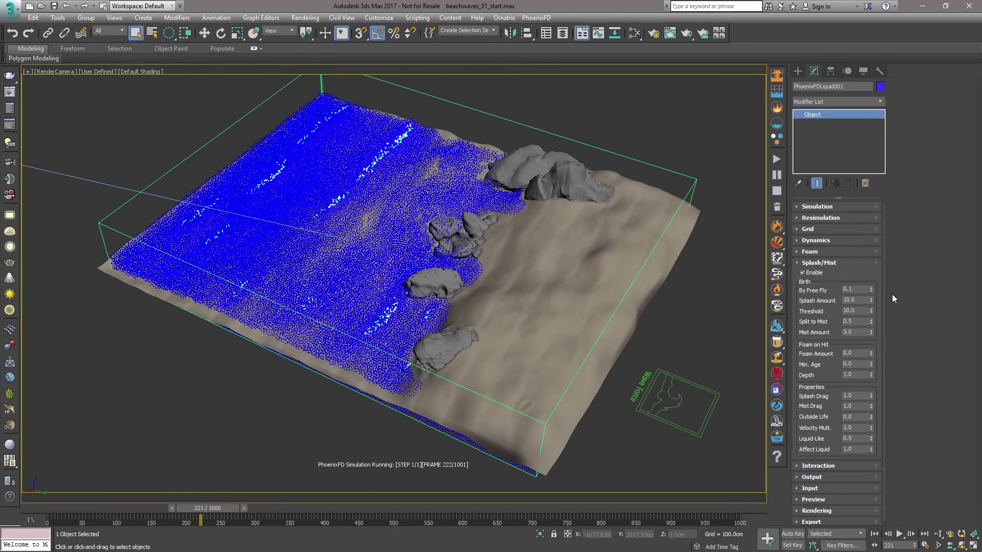
pyautogui.doubleClick(855, 321)
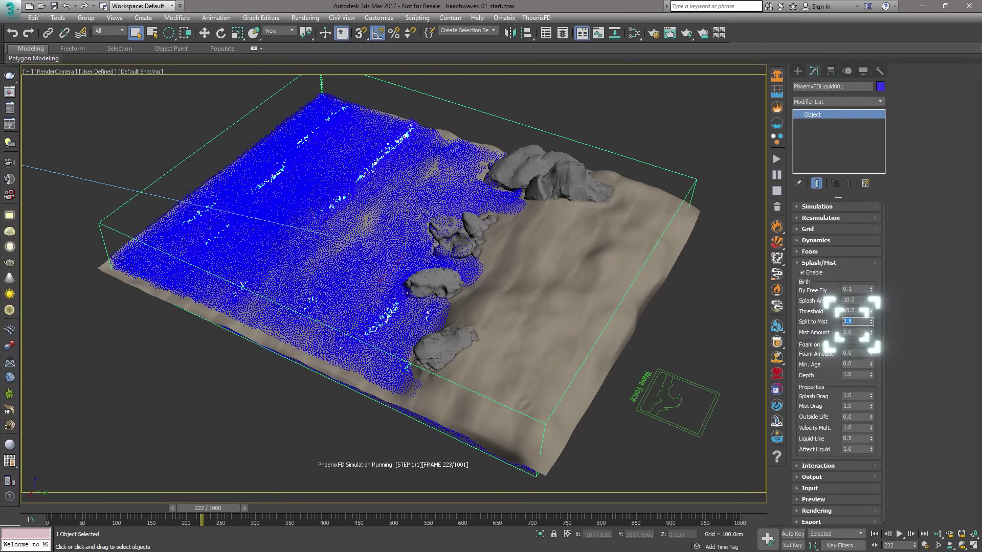
# Commit Split to Mist as 0.0 and expand the Simulation rollout to watch progress.
pyautogui.click(926, 339)
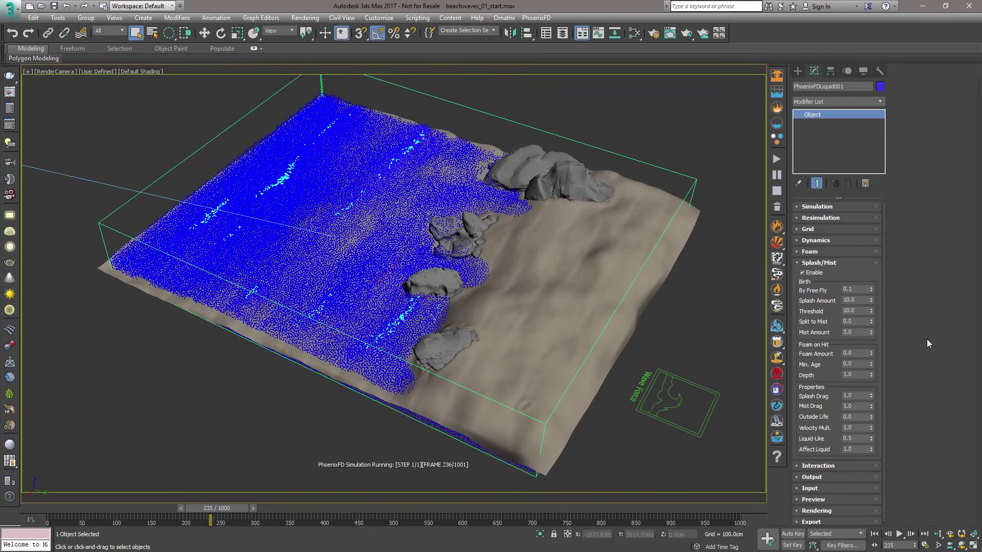
pyautogui.click(796, 263)
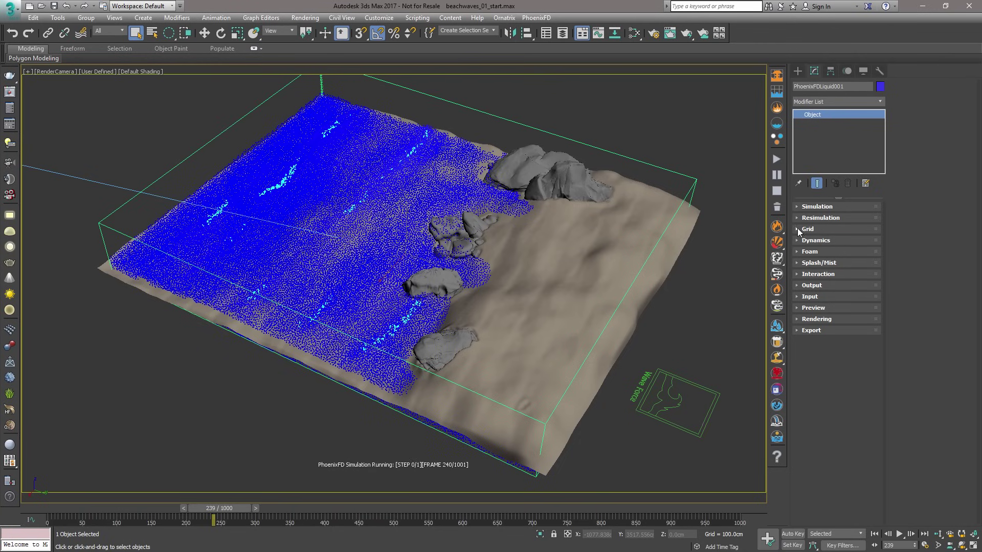
pyautogui.click(797, 206)
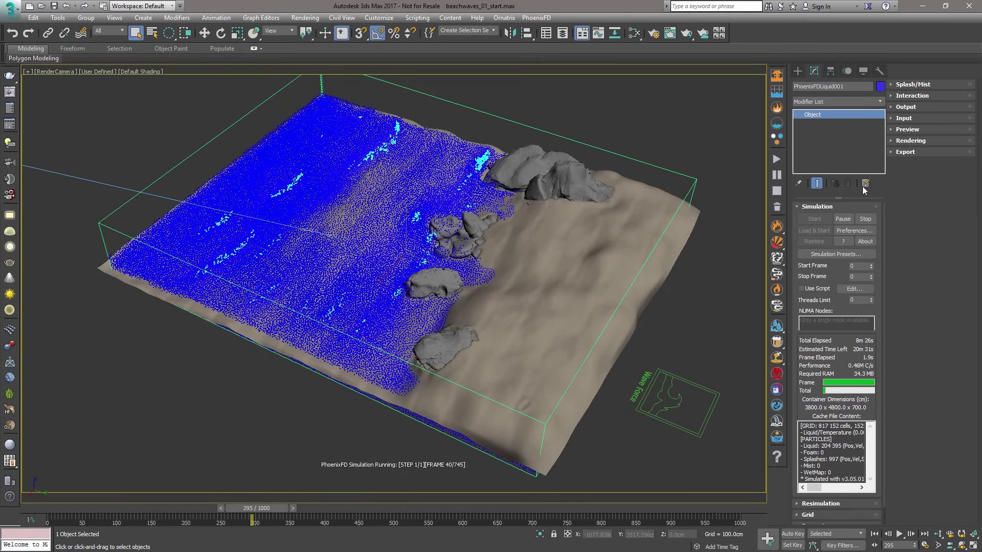
# Set Splash Amount to 55 and the Foam on Hit Foam Amount to 3.0.
pyautogui.click(894, 85)
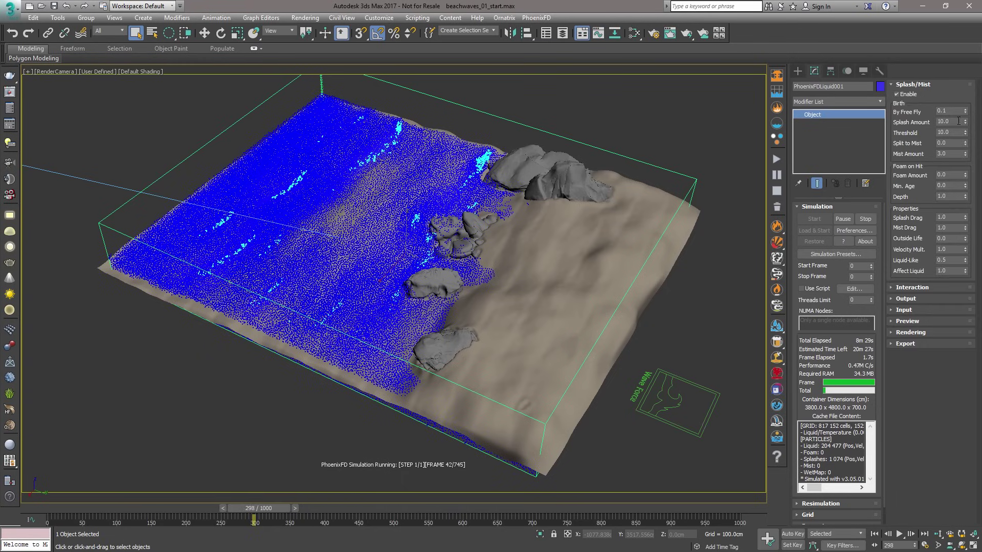
pyautogui.click(940, 121)
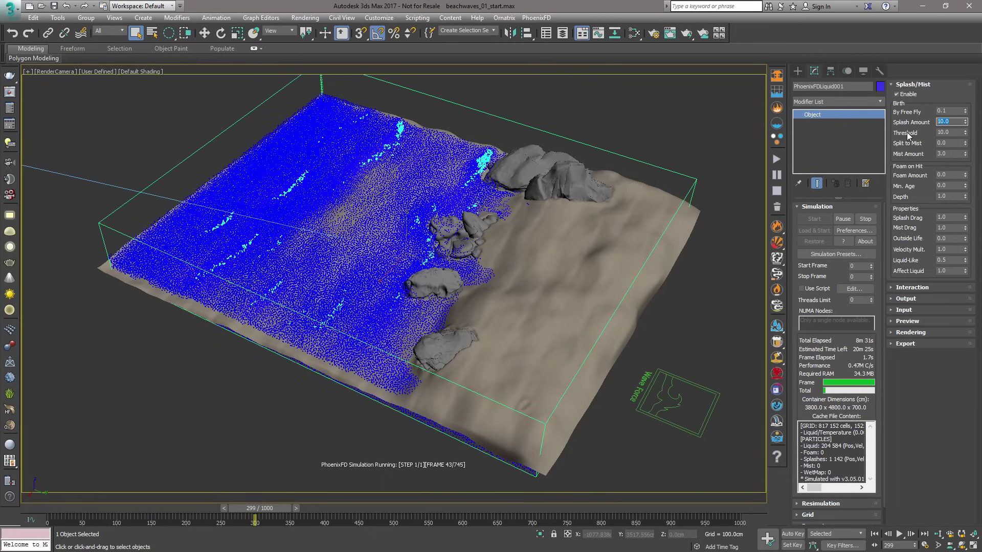
pyautogui.write('55')
pyautogui.press('Return')
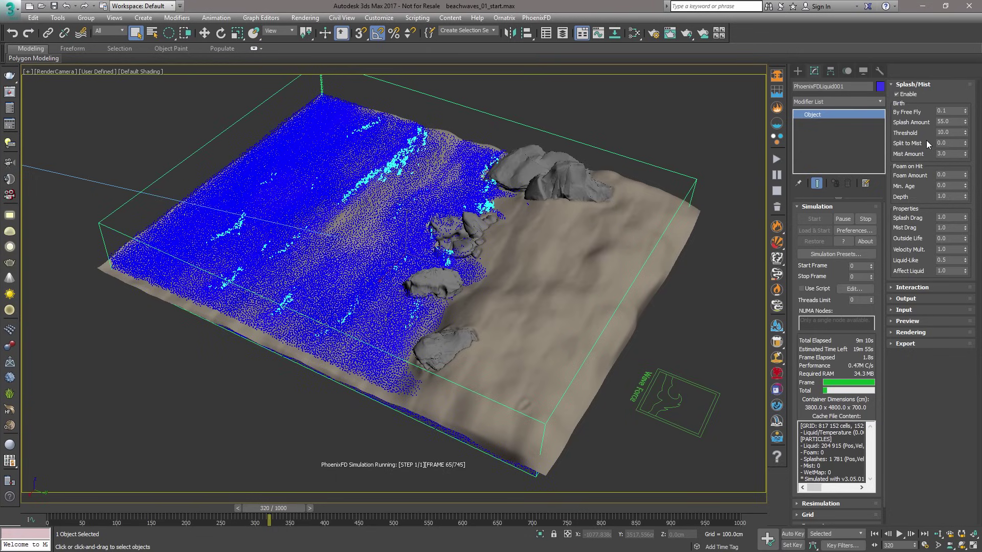
pyautogui.doubleClick(950, 174)
pyautogui.write('3')
pyautogui.press('Return')
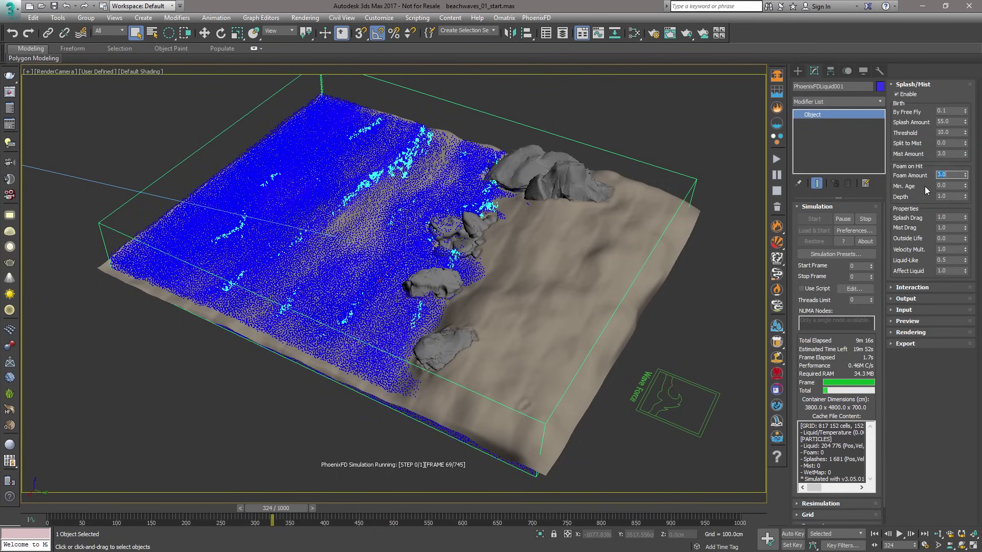
pyautogui.click(924, 187)
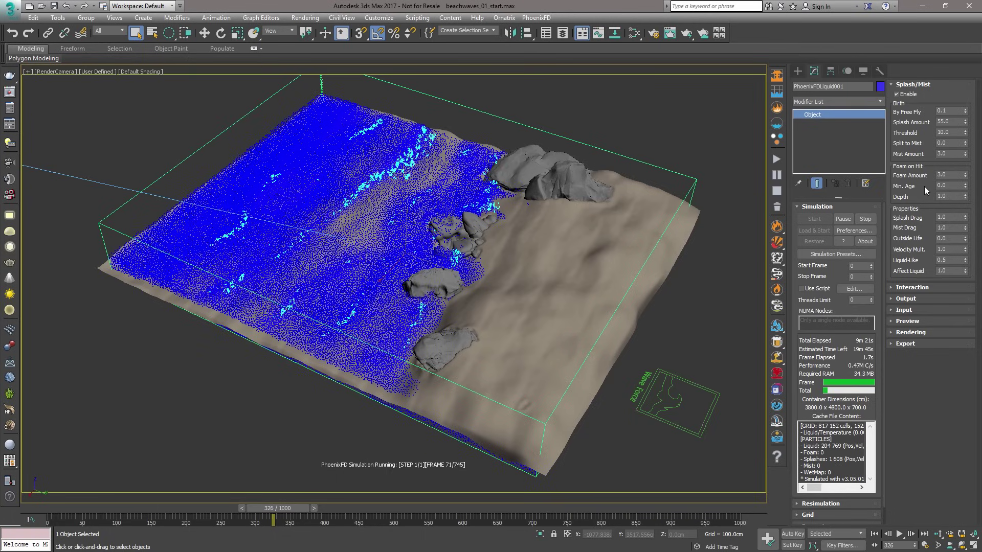
pyautogui.scroll(-1, 868, 455)
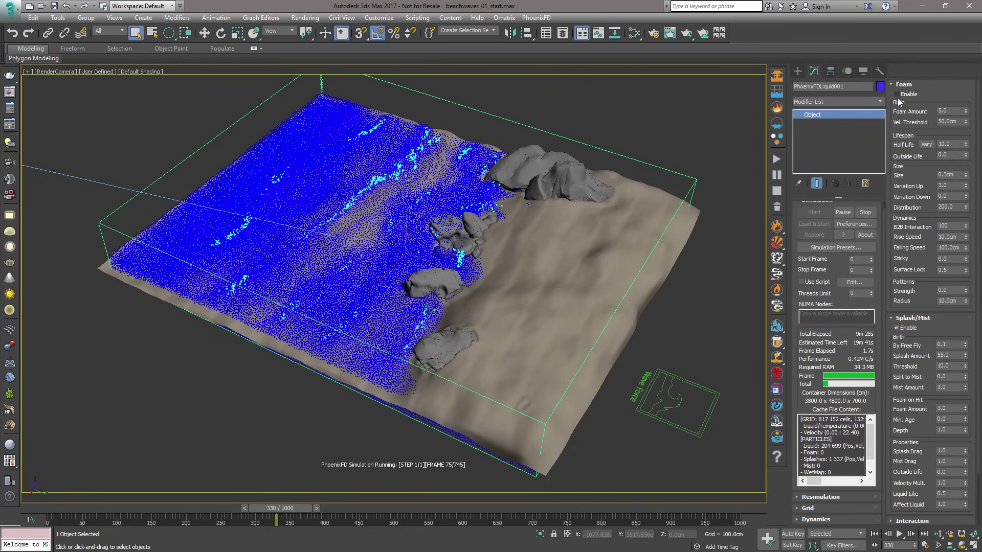
# Enable Foam with a new PHXFoam shader and set its Foam Amount to 0.0.
pyautogui.click(897, 94)
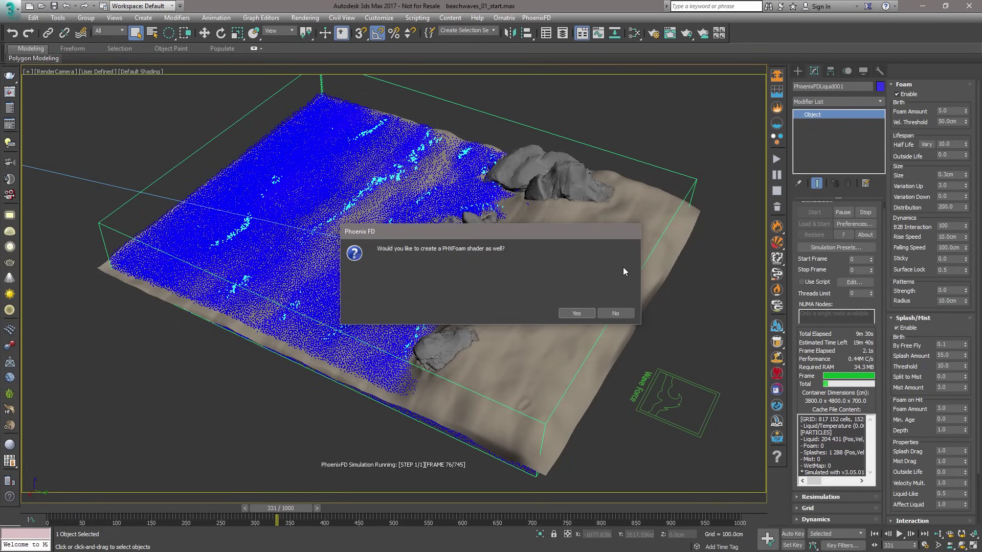
pyautogui.click(590, 313)
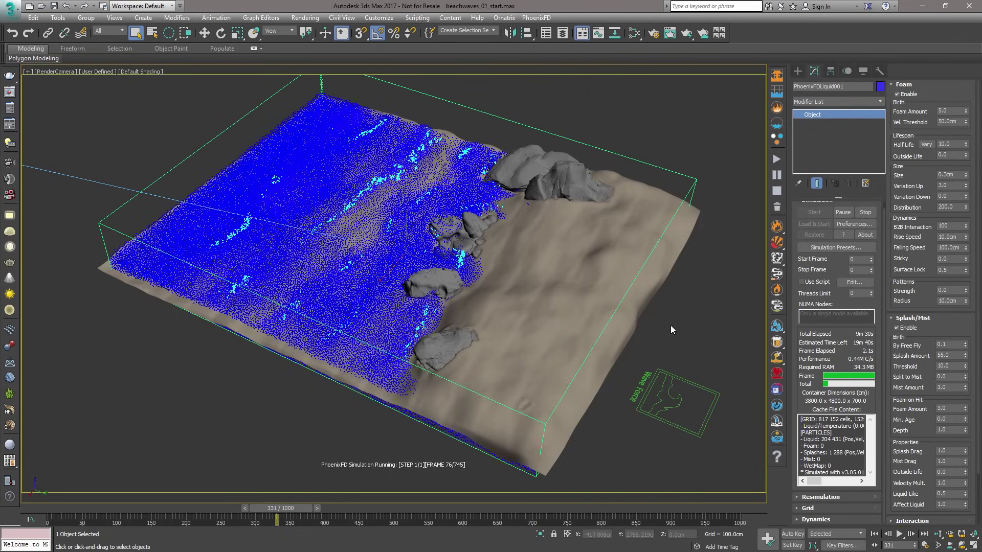
pyautogui.moveTo(946, 111); pyautogui.dragTo(935, 110)
pyautogui.click(932, 95)
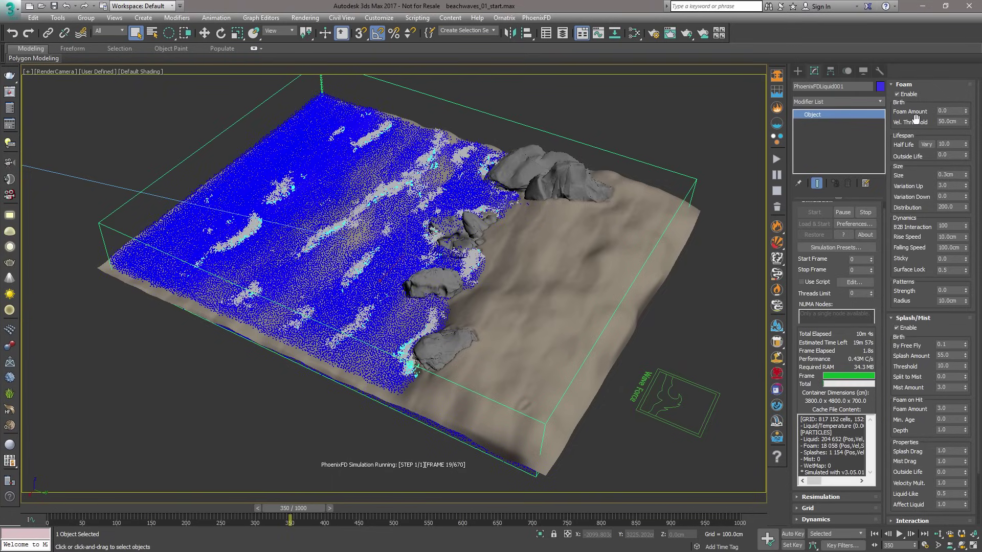
# Set foam Half Life 0.8, Rise Speed 50 cm, Falling Speed 1000 cm and B2B Interaction 5.
pyautogui.doubleClick(941, 144)
pyautogui.write('0.8')
pyautogui.press('Return')
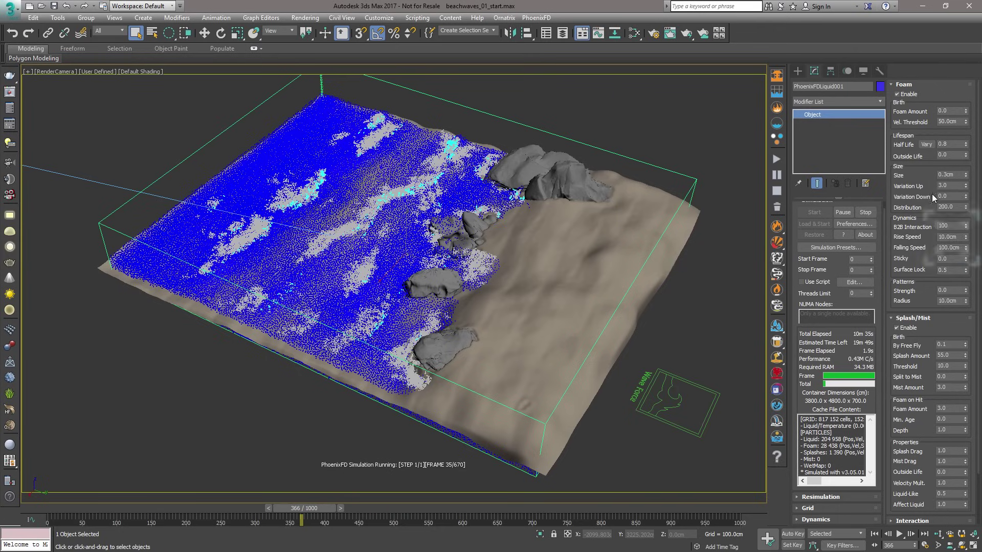
pyautogui.doubleClick(949, 237)
pyautogui.write('50')
pyautogui.press('Return')
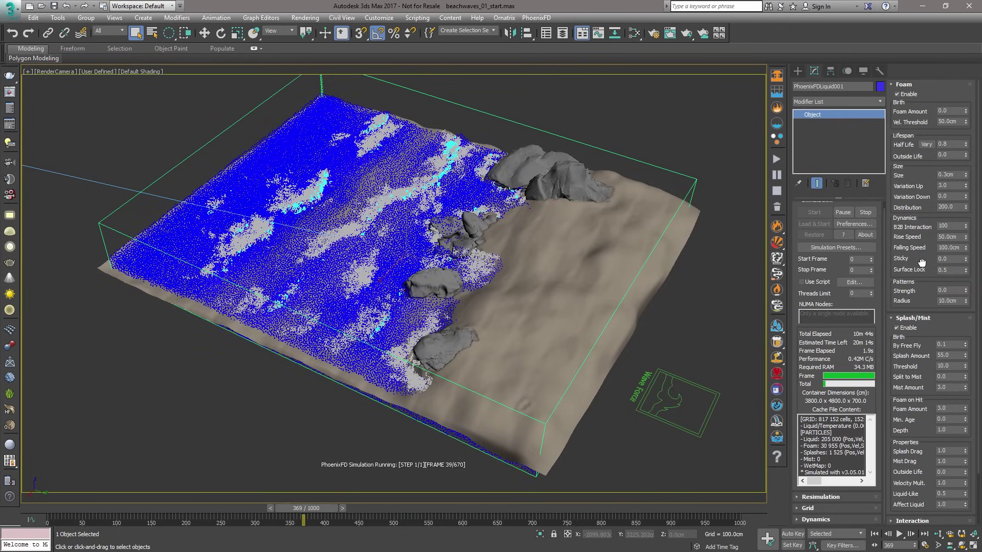
pyautogui.doubleClick(959, 248)
pyautogui.write('1000')
pyautogui.press('Return')
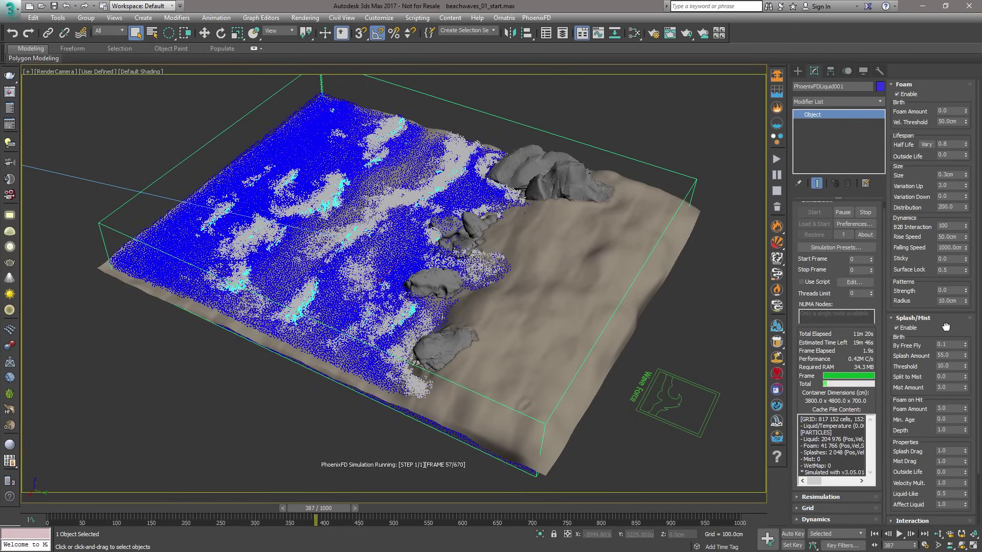
pyautogui.doubleClick(950, 225)
pyautogui.write('5')
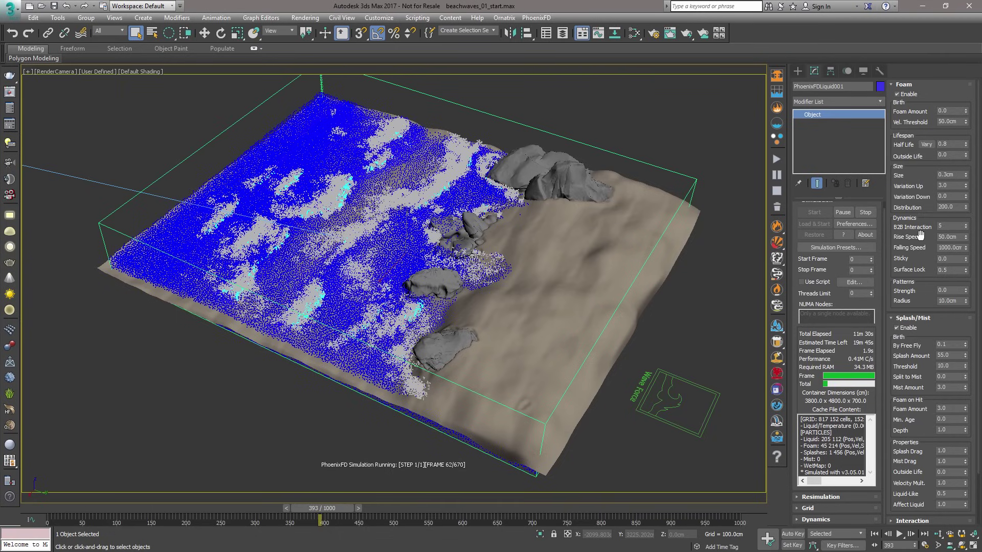
pyautogui.scroll(1, 810, 268)
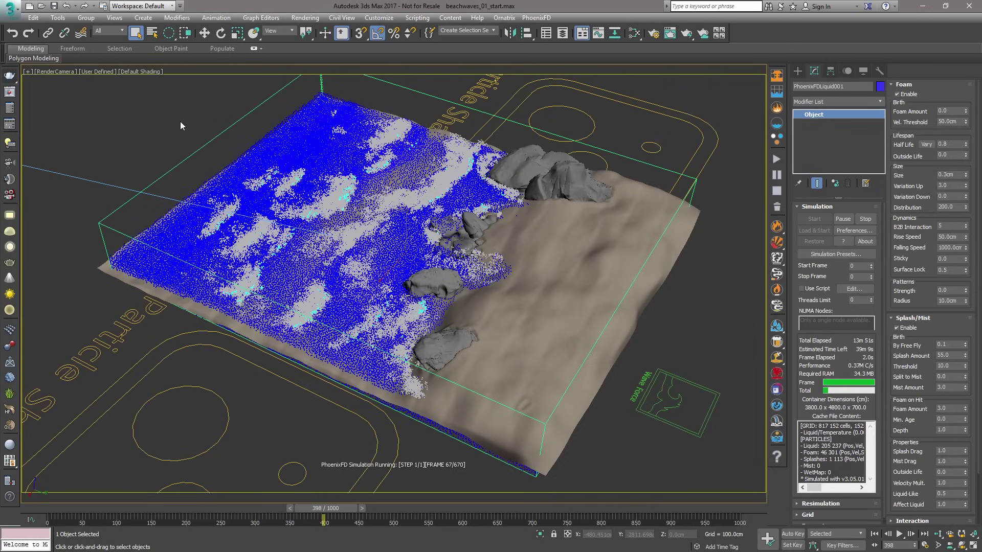
# After a preview render, set foam shader PHXFoam002 to Points mode with motion blur forced on.
pyautogui.click(14, 79)
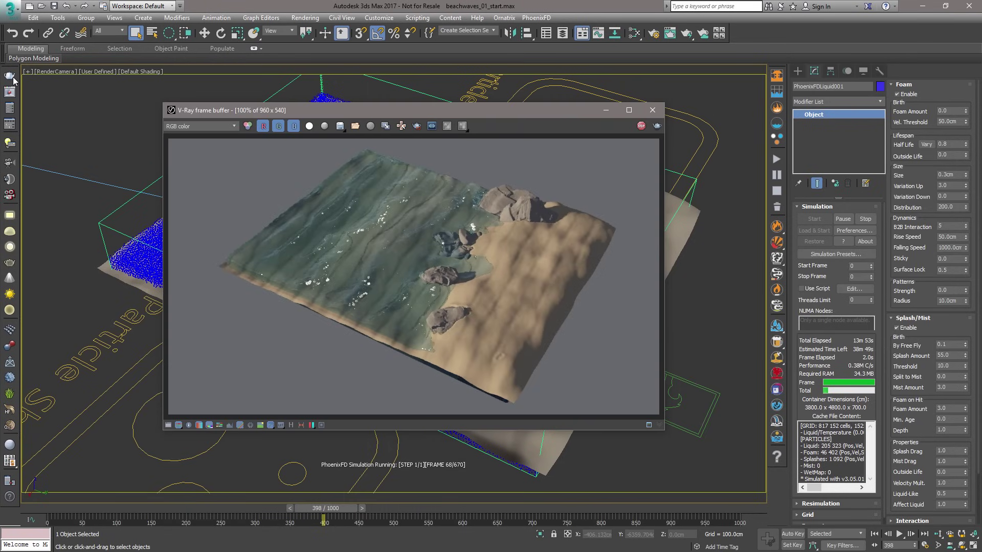
pyautogui.click(652, 110)
pyautogui.click(397, 439)
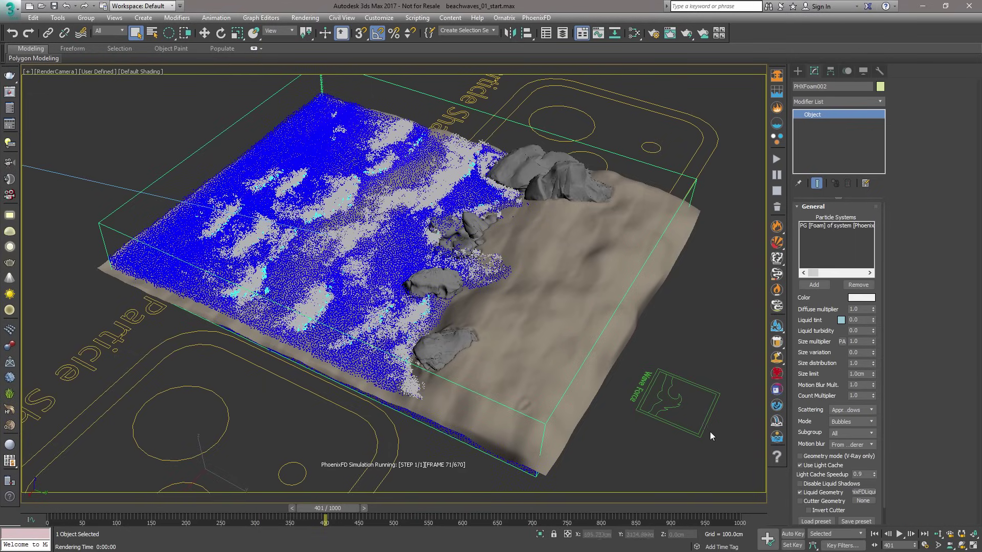
pyautogui.click(847, 421)
pyautogui.click(842, 451)
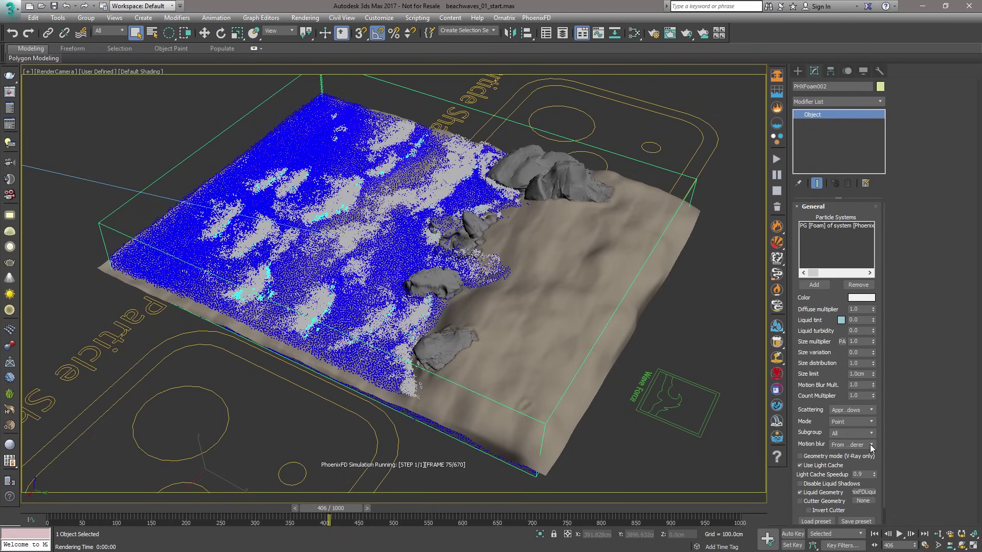
pyautogui.click(870, 444)
pyautogui.click(868, 461)
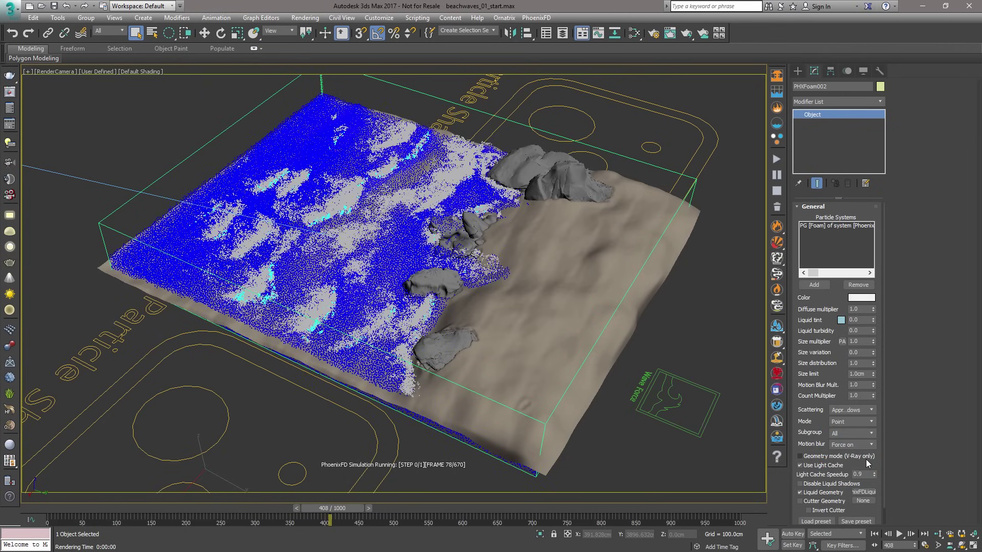
# Set splash shader PHXFoam001 to Points mode and render a test frame.
pyautogui.click(698, 176)
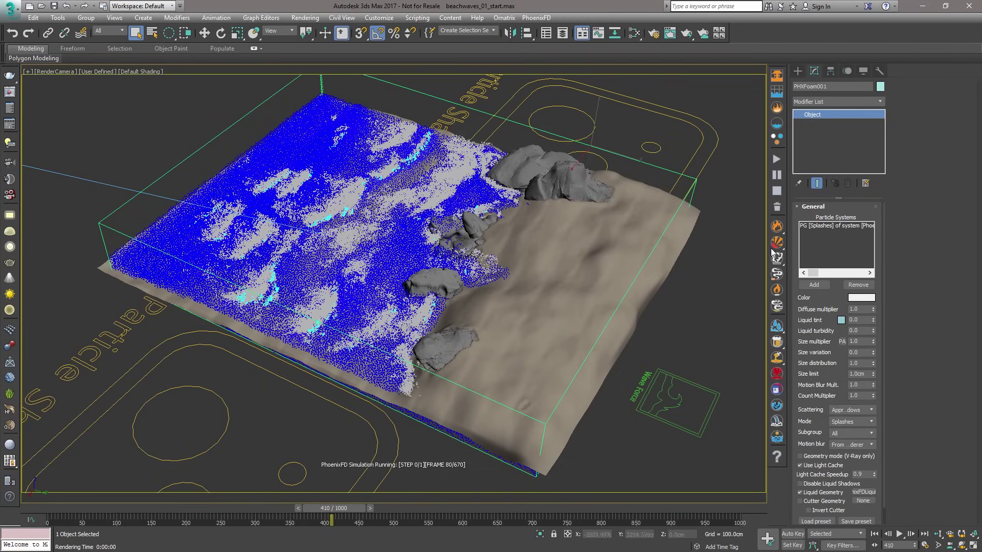
pyautogui.click(867, 421)
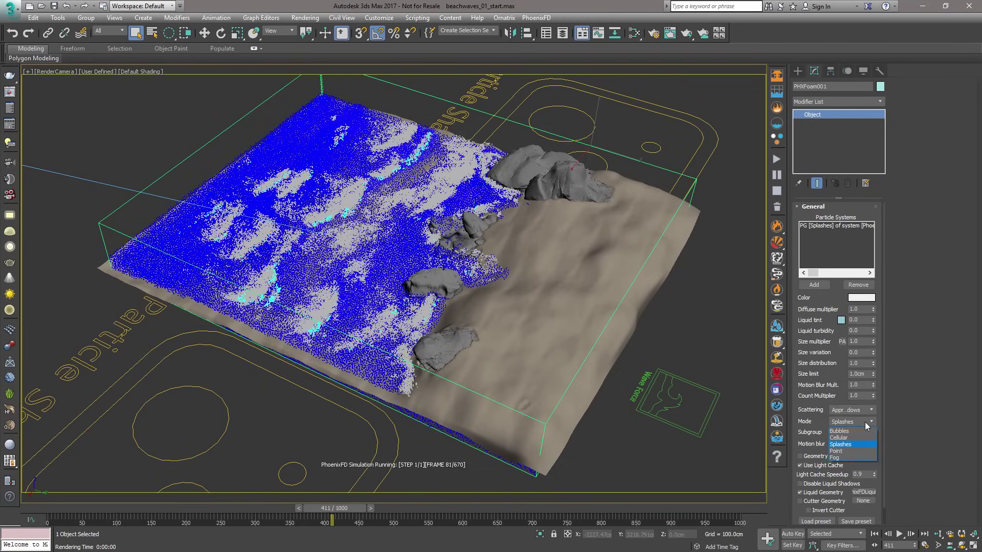
pyautogui.click(841, 451)
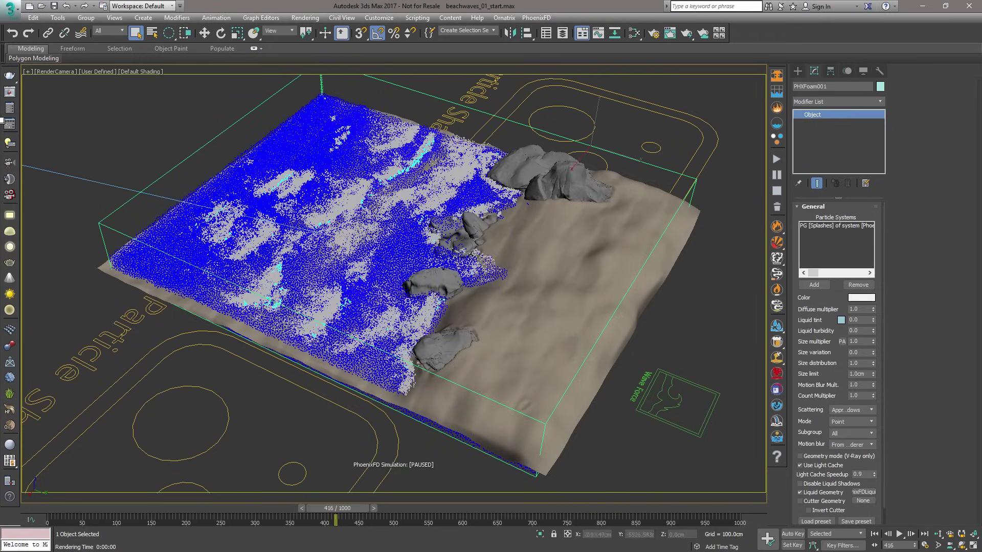
pyautogui.click(10, 76)
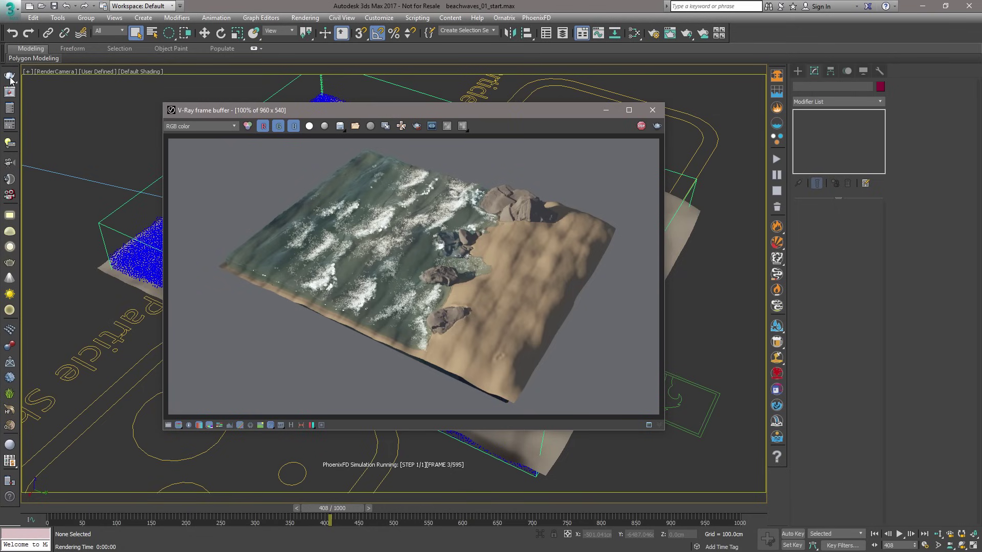
# Close the render preview, select PhoenixFDLiquid001, and enable Wetting under its Dynamics settings.
pyautogui.click(652, 111)
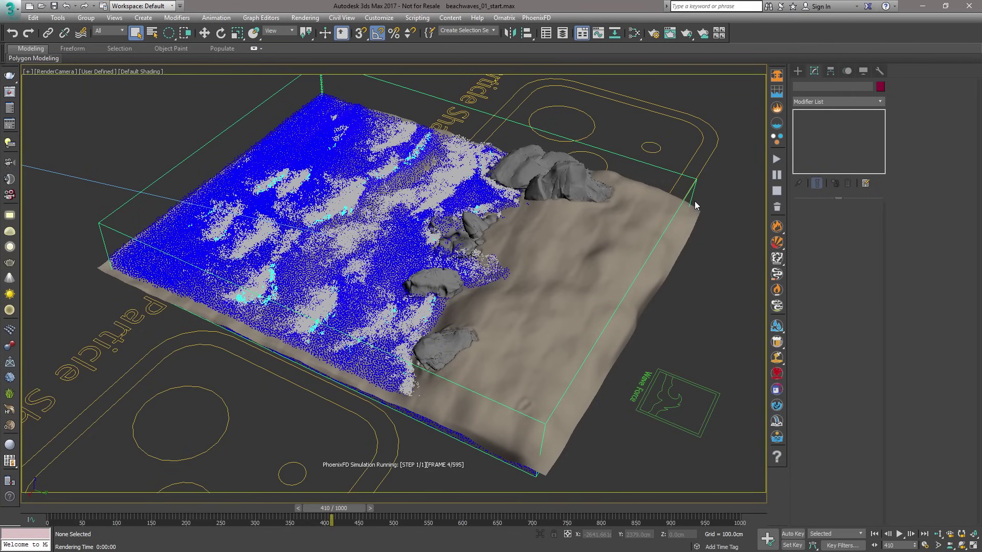
pyautogui.click(689, 199)
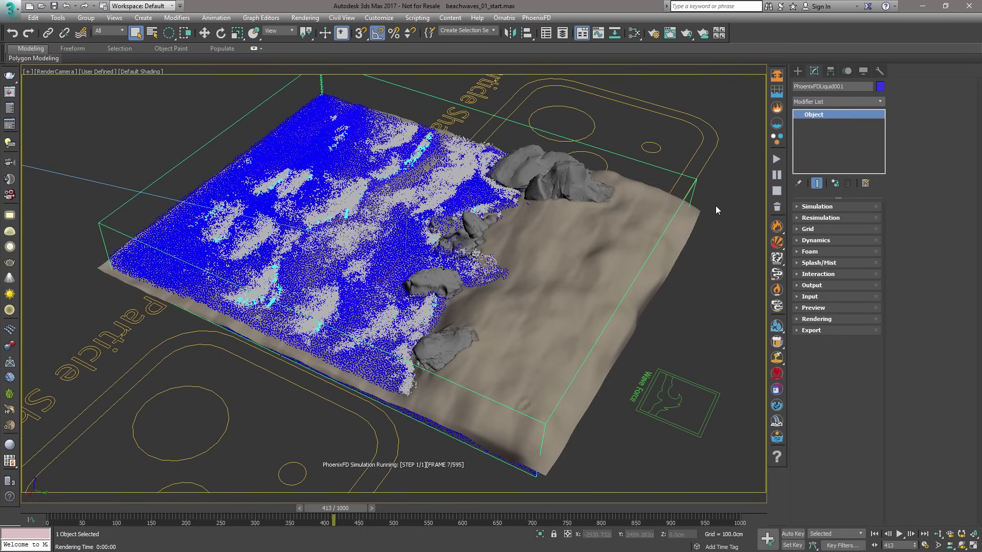
pyautogui.click(801, 243)
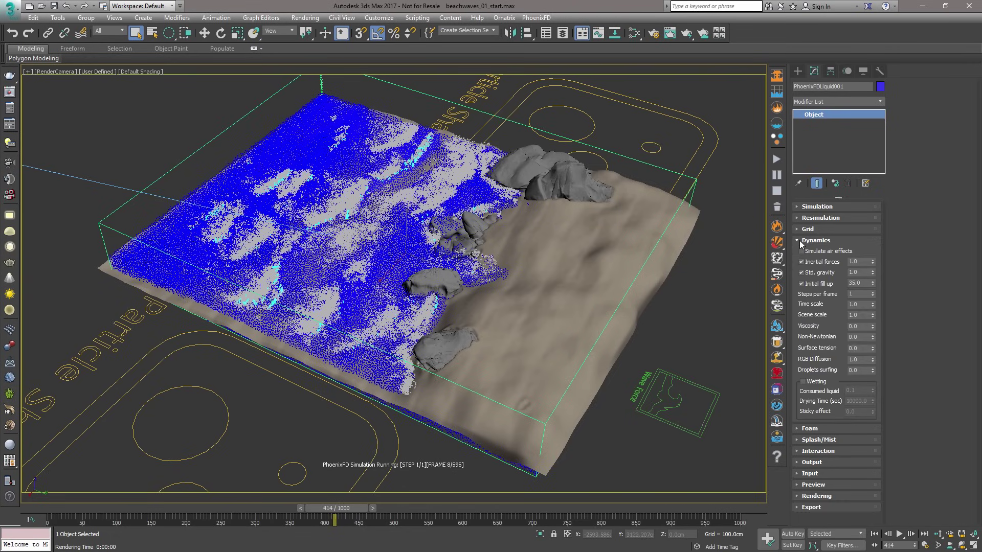
pyautogui.click(810, 382)
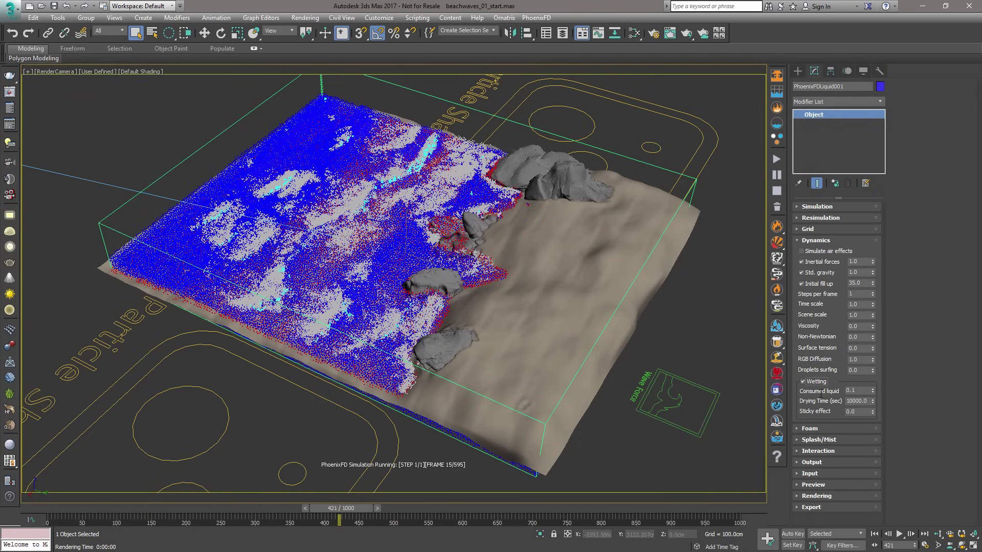
# Set wetting Consumed liquid to 0.3 and Drying Time to 2.3, then open the Slate Material Editor.
pyautogui.doubleClick(853, 390)
pyautogui.write('0.3')
pyautogui.press('Return')
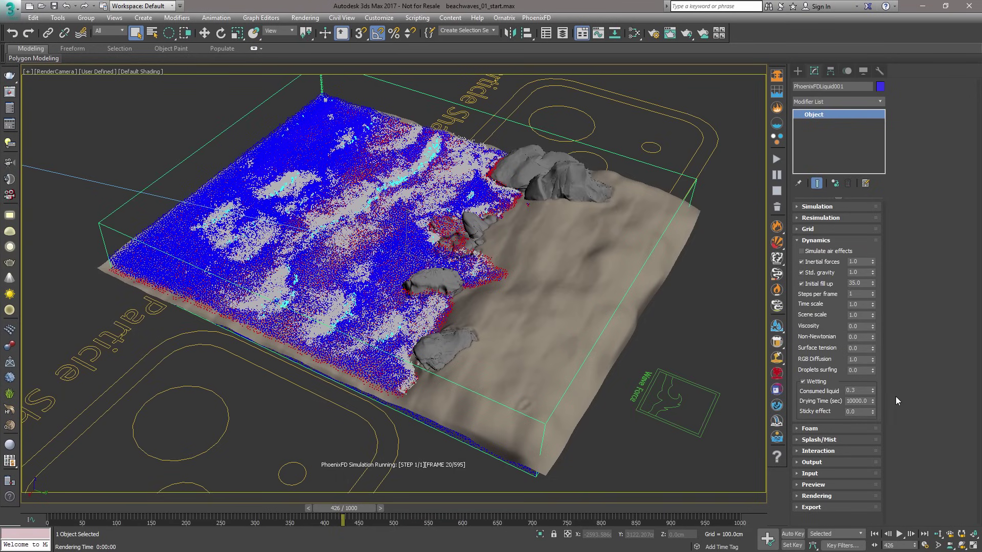
pyautogui.click(856, 401)
pyautogui.write('2.3')
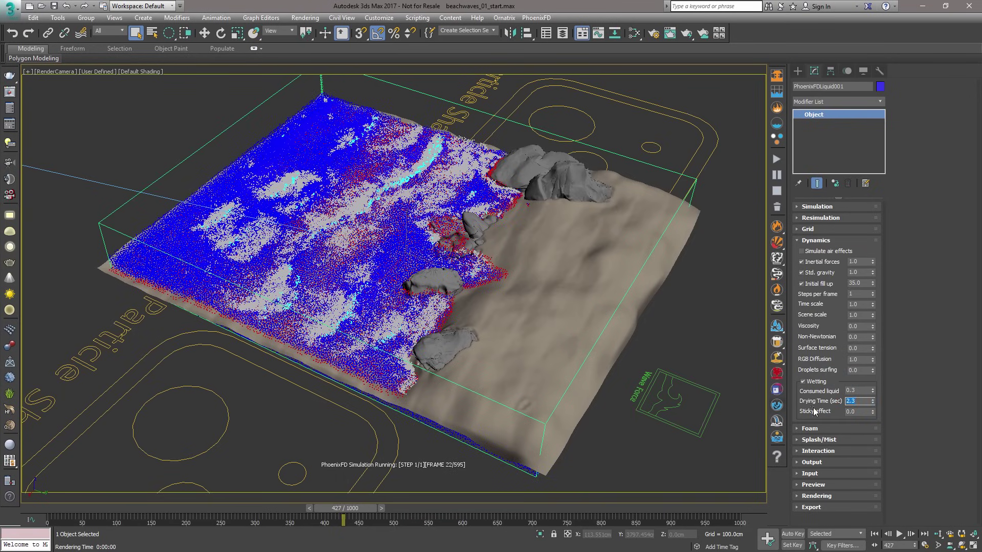
pyautogui.press('Return')
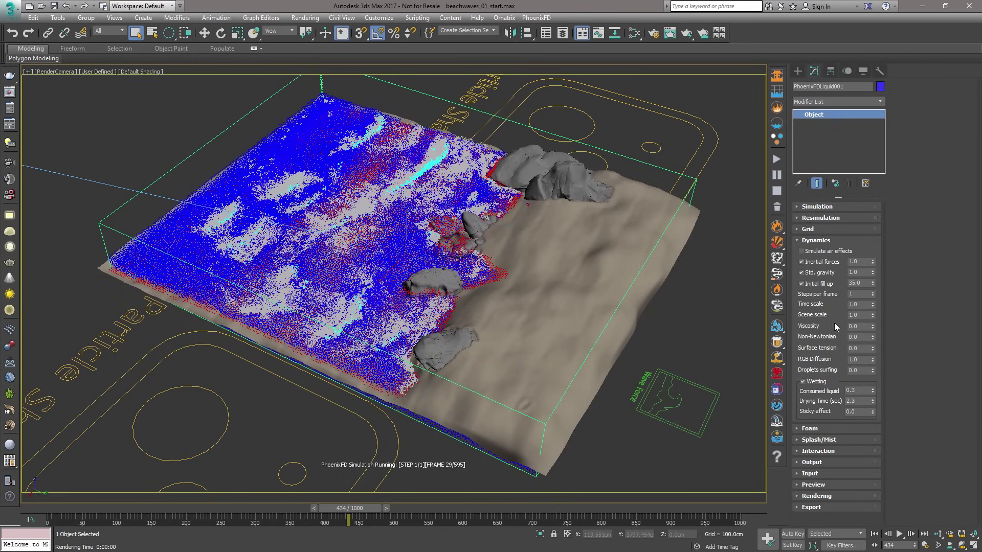
pyautogui.click(797, 240)
pyautogui.click(634, 35)
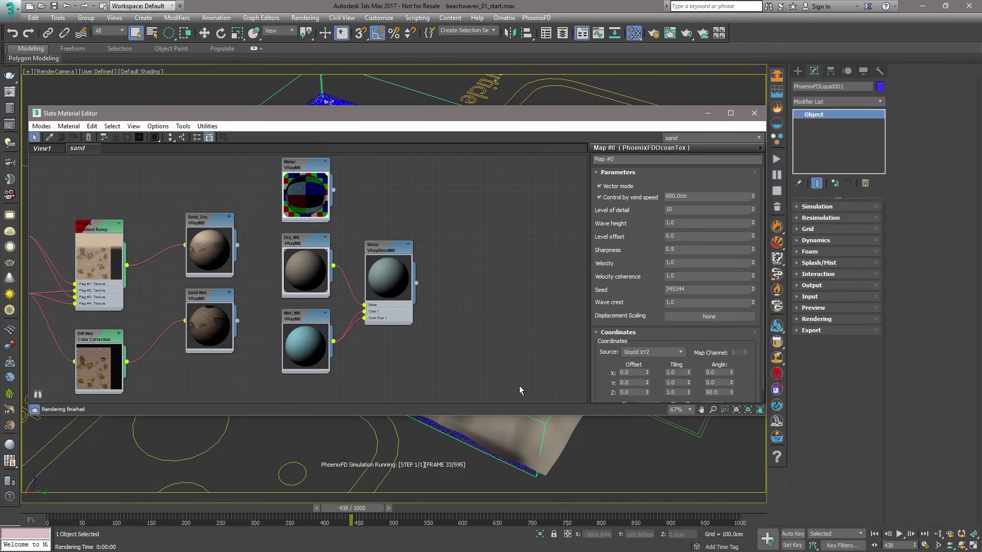
# Assign the Shore blend material to the Beachshore mesh.
pyautogui.click(512, 440)
pyautogui.click(382, 248)
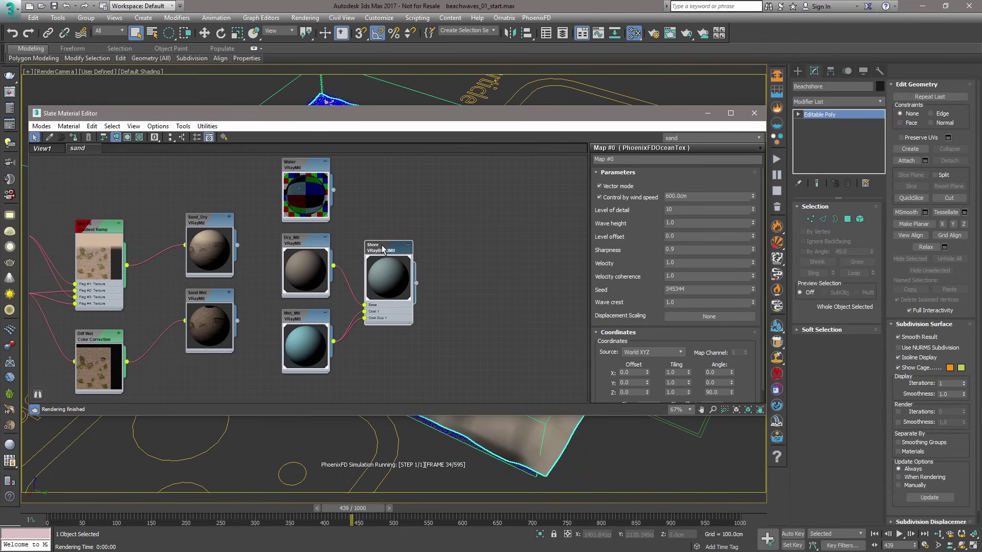
pyautogui.press('a')
# Add a PhoenixFDParticleTex map and wire it as an instance into Shore's Blend amount.
pyautogui.rightClick(478, 302)
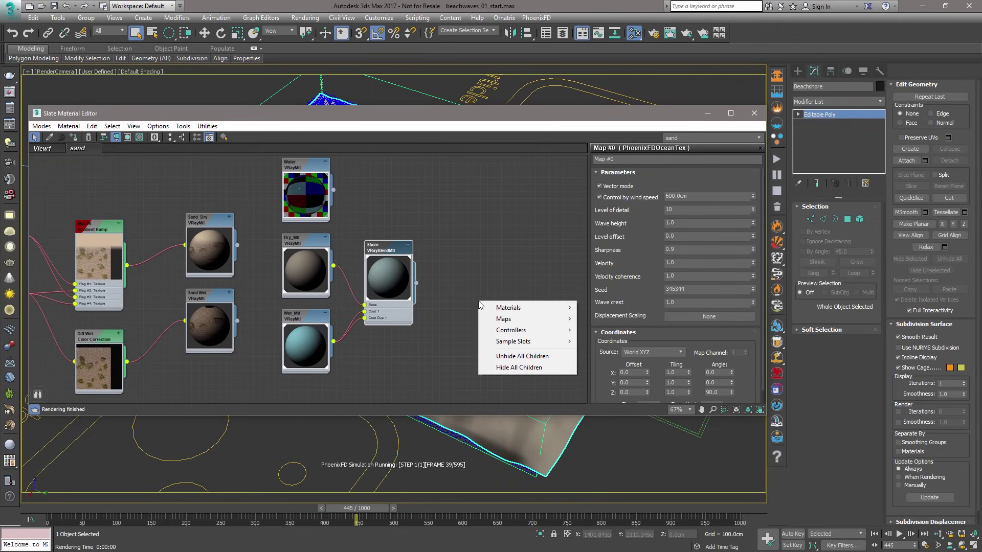
pyautogui.moveTo(506, 319)
pyautogui.moveTo(608, 364)
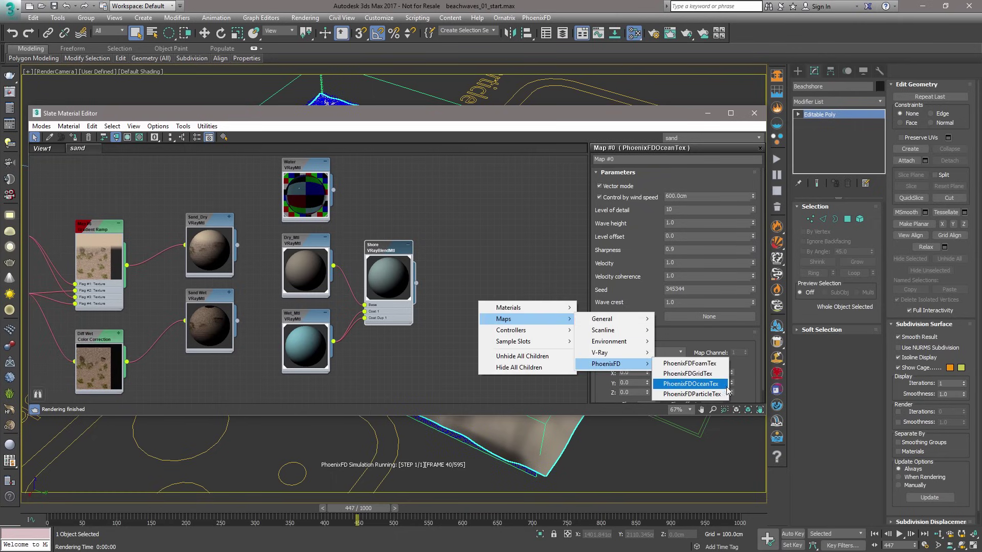
pyautogui.click(691, 393)
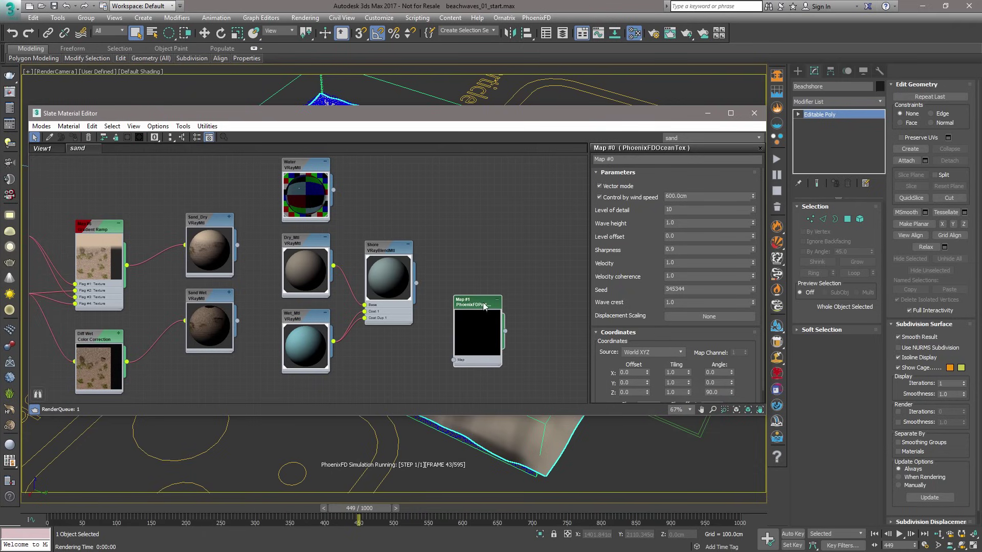
pyautogui.moveTo(488, 300); pyautogui.dragTo(701, 212)
pyautogui.click(388, 248)
pyautogui.click(375, 296)
# Set the particle texture's source to the liquid simulator's WetMap particles.
pyautogui.click(479, 250)
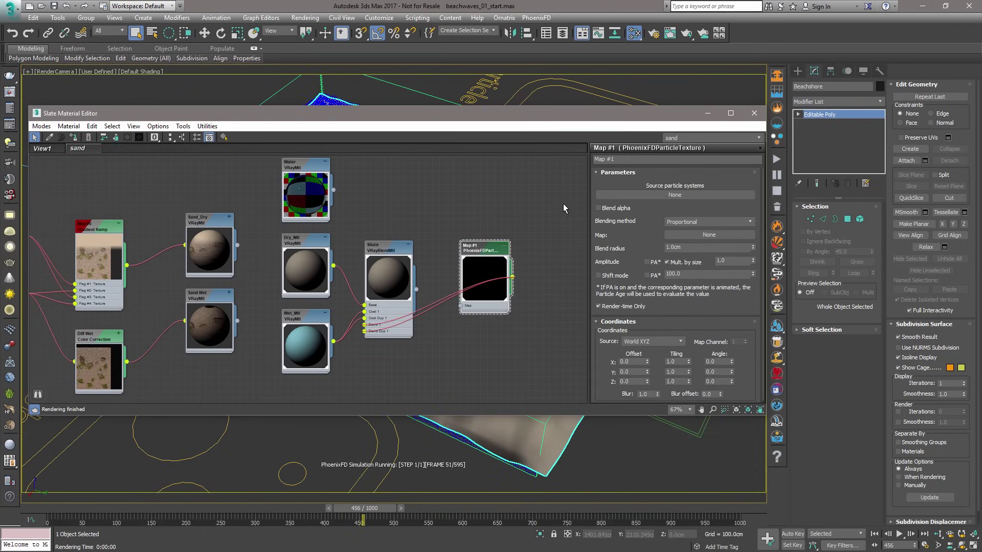
pyautogui.click(675, 195)
pyautogui.click(294, 101)
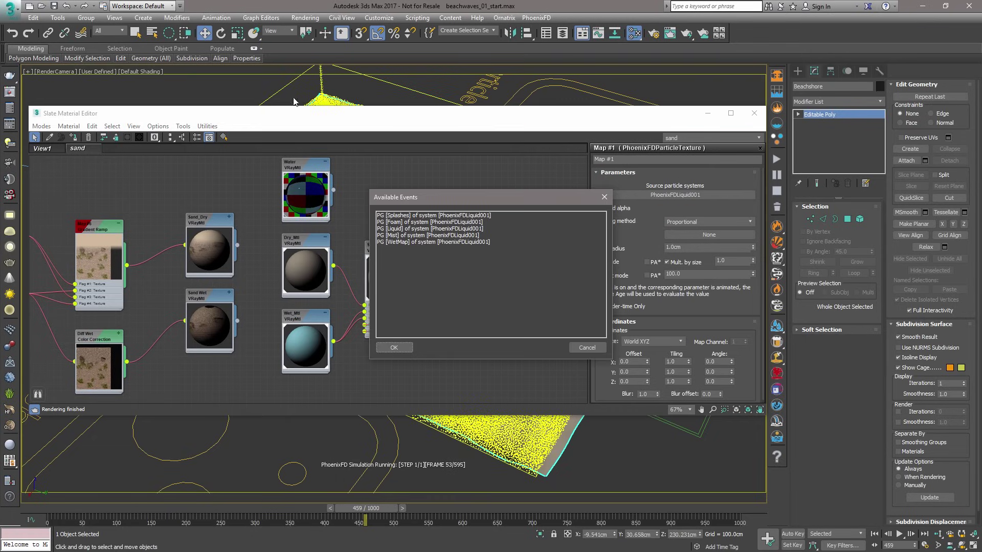
pyautogui.click(422, 242)
pyautogui.click(394, 347)
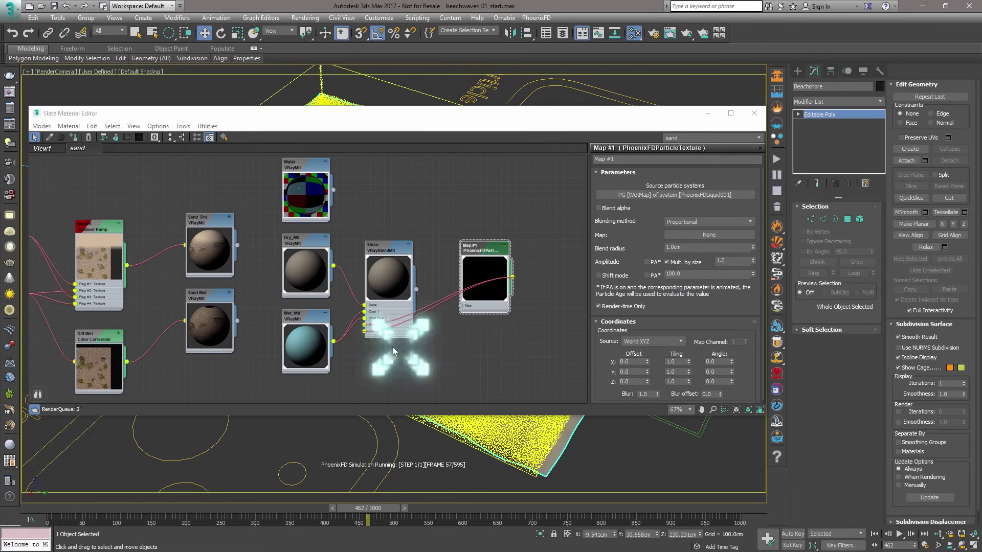
# Set the particle texture's blending method to Biggest with a 100cm blend radius.
pyautogui.click(749, 221)
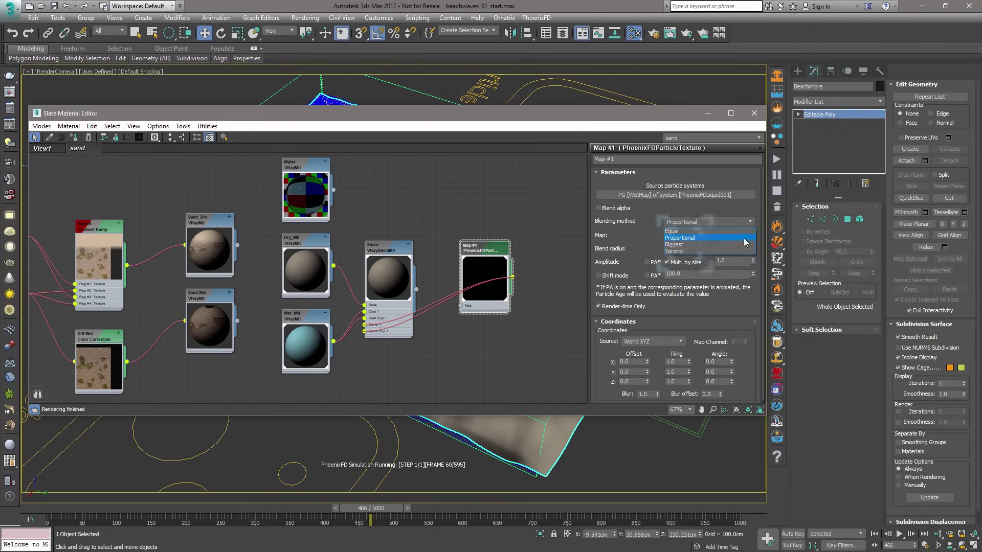
pyautogui.click(741, 245)
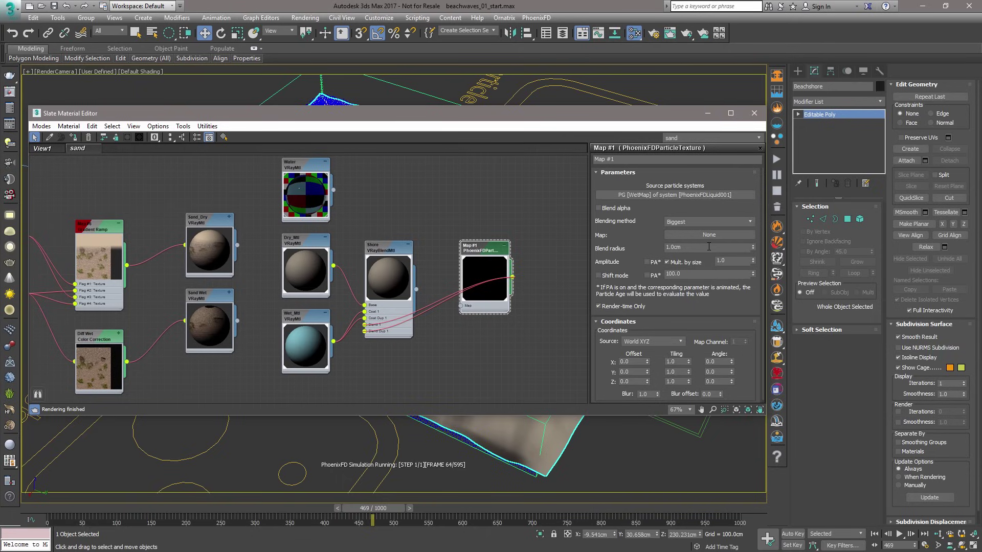
pyautogui.moveTo(708, 247); pyautogui.dragTo(661, 248)
pyautogui.write('100')
pyautogui.press('Return')
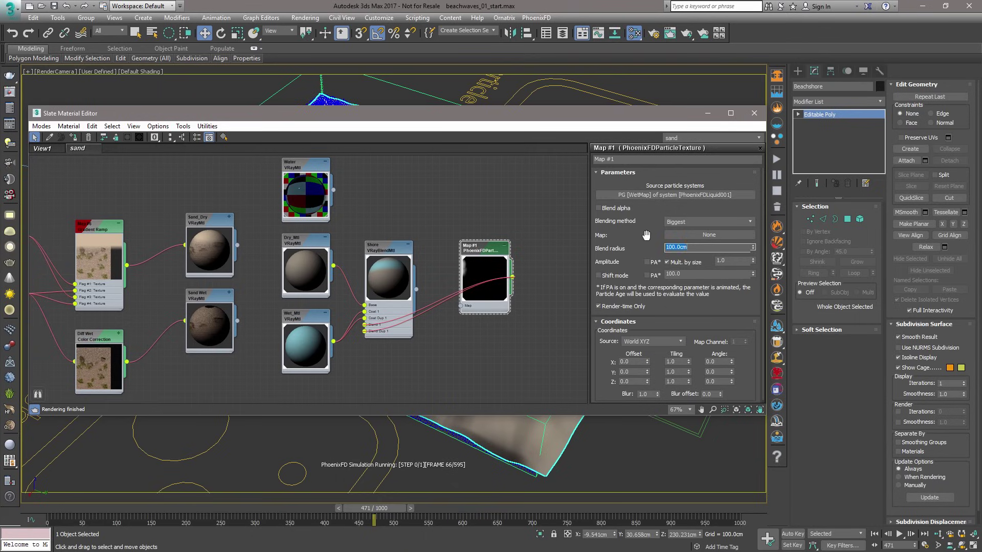
pyautogui.click(563, 262)
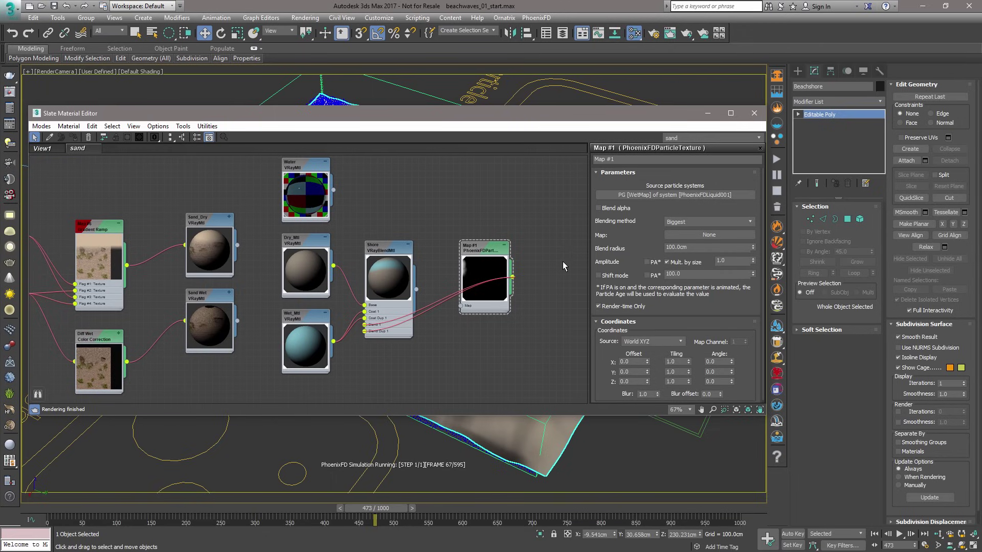
# Render the beach to check the wet sand blend, then close the render window.
pyautogui.click(10, 76)
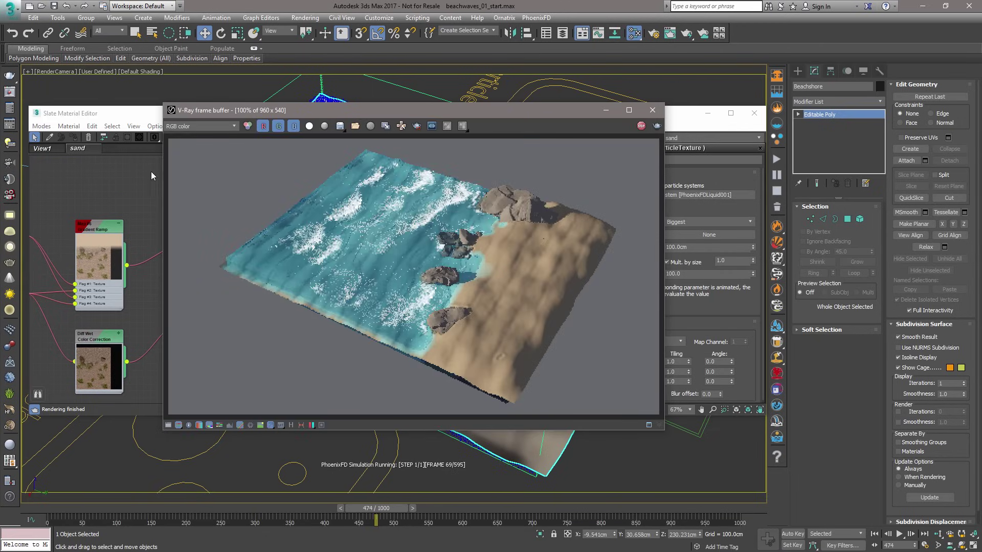
pyautogui.scroll(1, 470, 275)
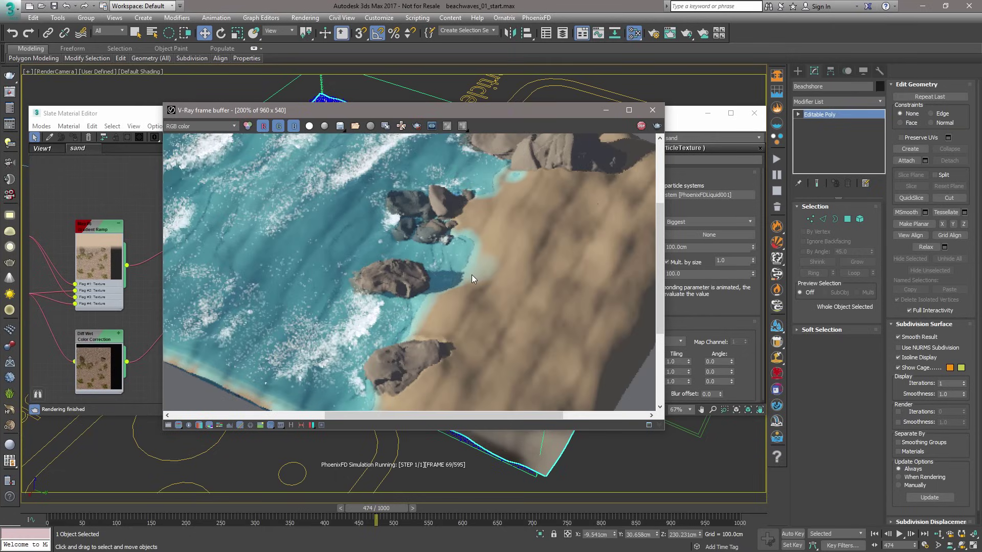
pyautogui.scroll(-1, 471, 274)
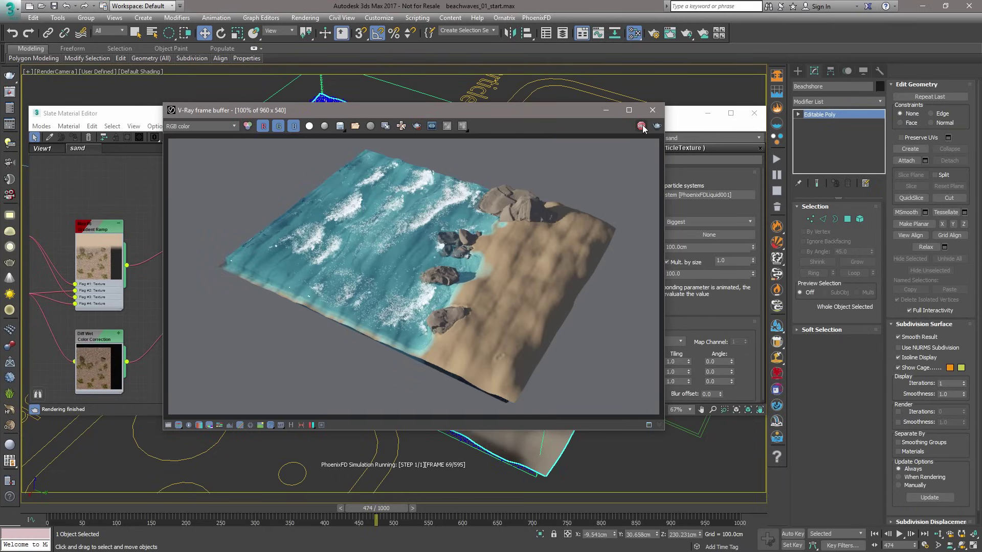
pyautogui.click(654, 112)
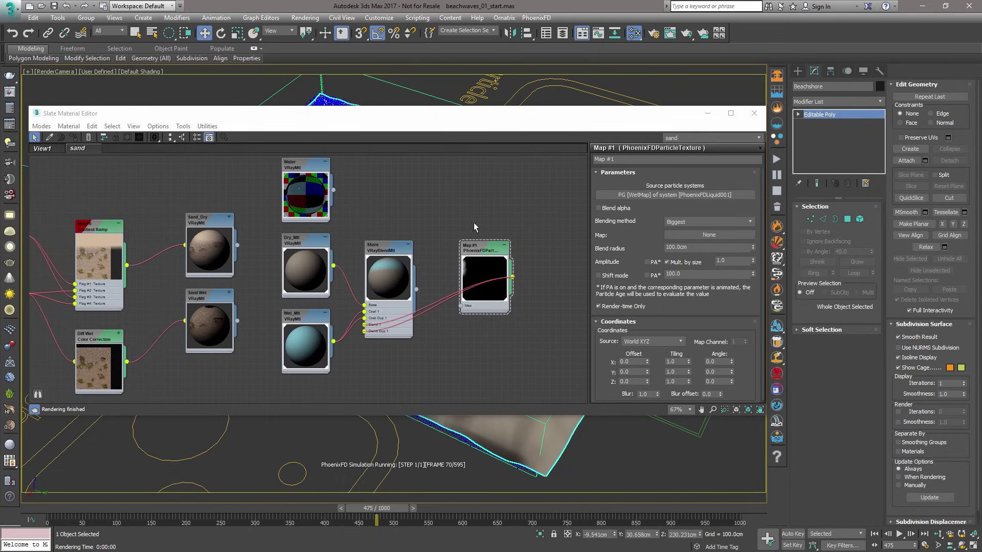
# Wire Sand_Dry into Shore's Base material and Sand Wet into Coat 1, then close the editor.
pyautogui.doubleClick(381, 250)
pyautogui.moveTo(238, 244); pyautogui.dragTo(652, 186)
pyautogui.click(382, 284)
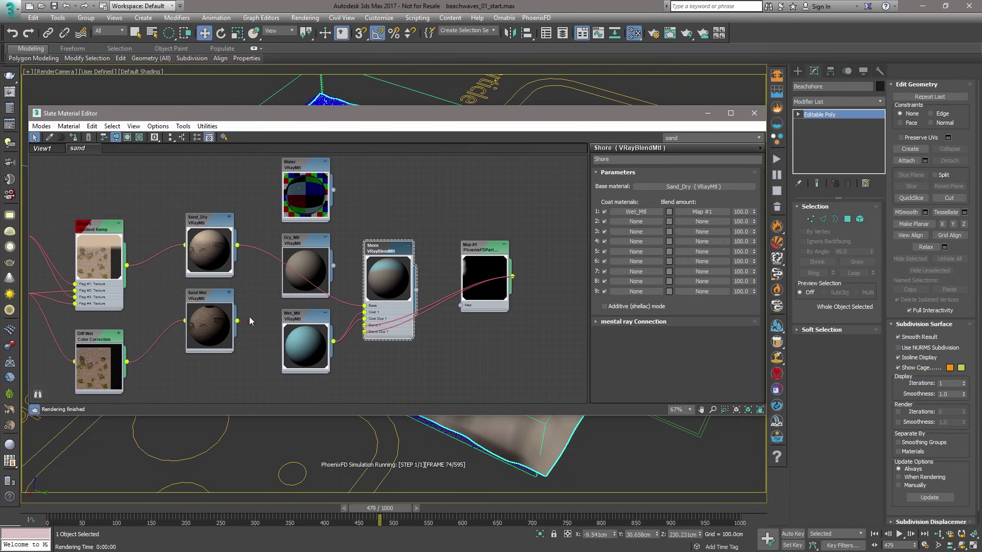
pyautogui.moveTo(237, 320); pyautogui.dragTo(635, 212)
pyautogui.click(382, 284)
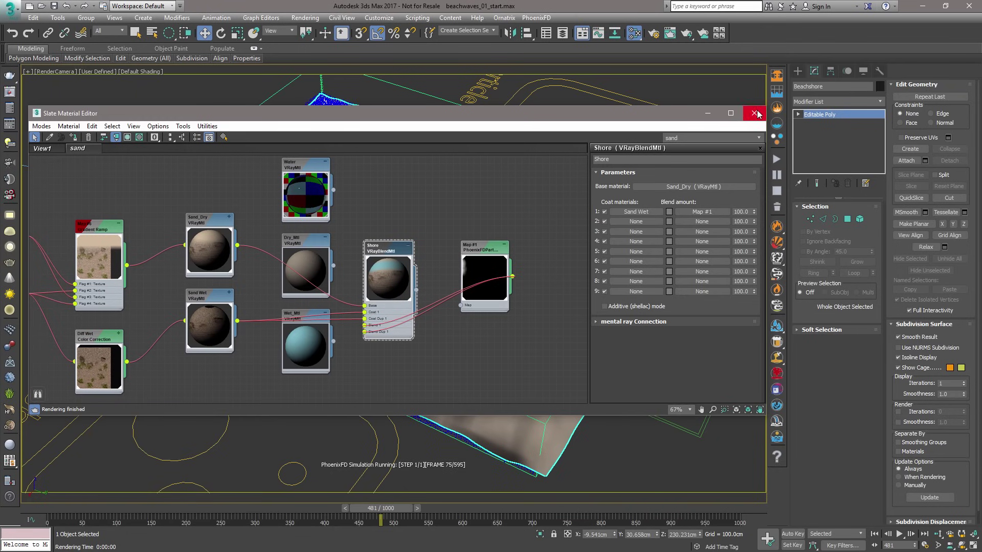
pyautogui.click(754, 113)
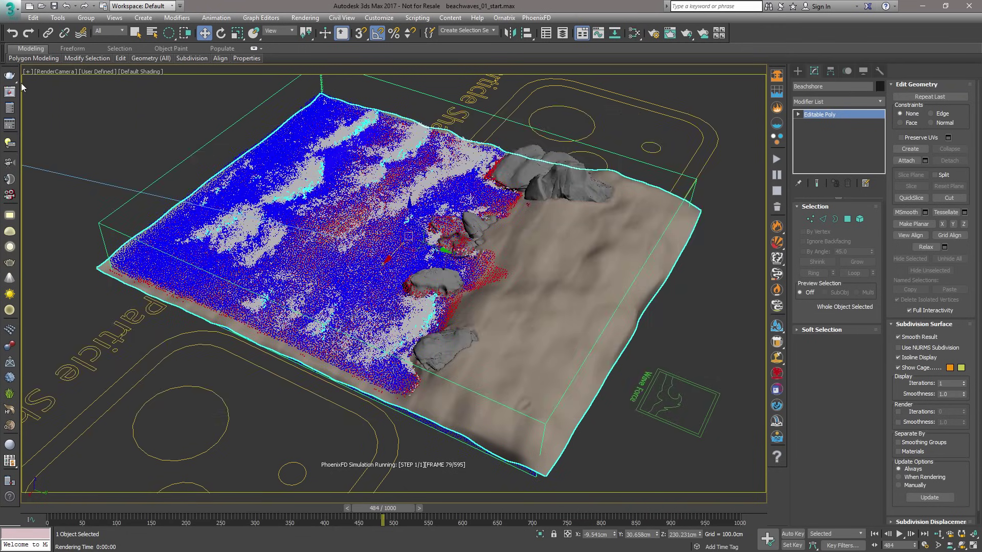